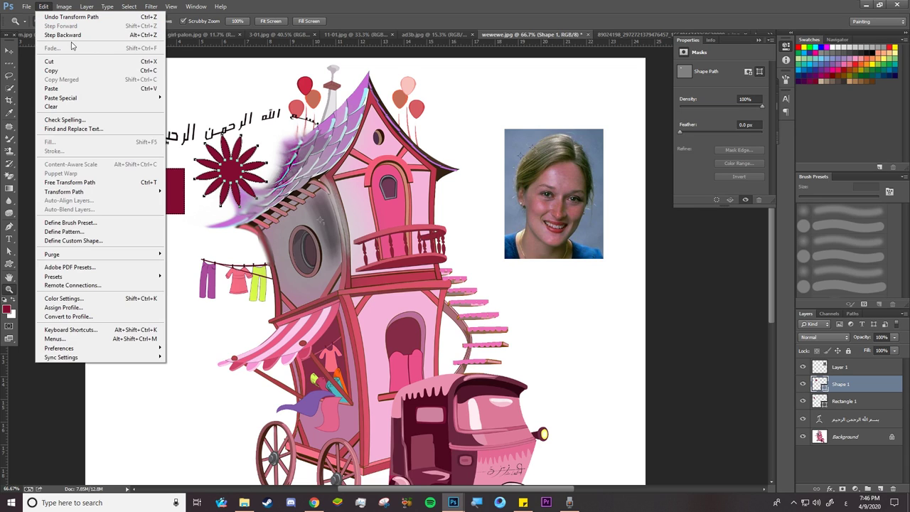
# Switch to the Mixer Brush and add a new empty layer
pyautogui.click(199, 87)
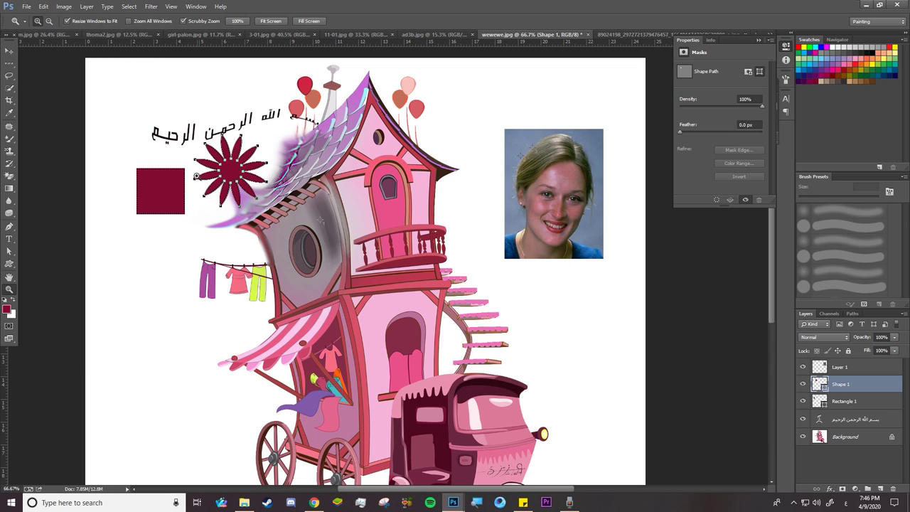
pyautogui.press('b')
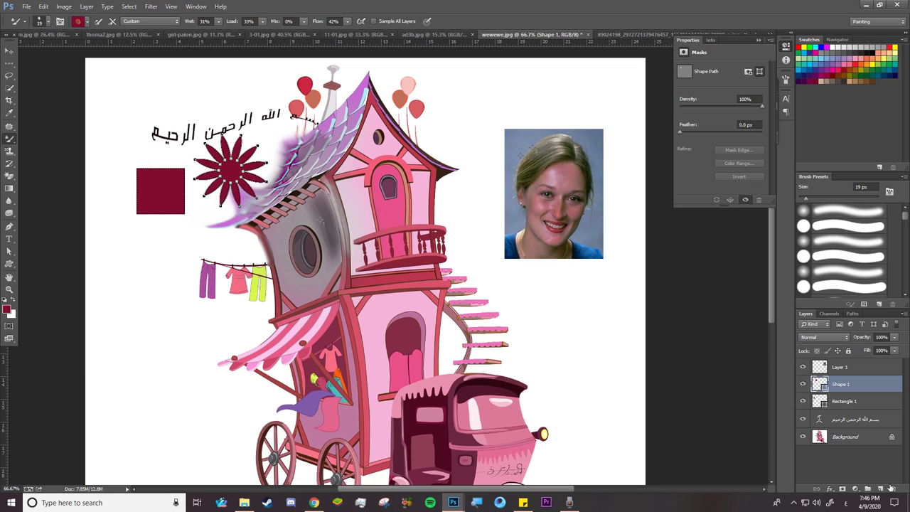
pyautogui.click(881, 490)
# Set the brush to 83 px and paint maroon strokes from lower left toward the house
pyautogui.rightClick(154, 309)
pyautogui.click(228, 123)
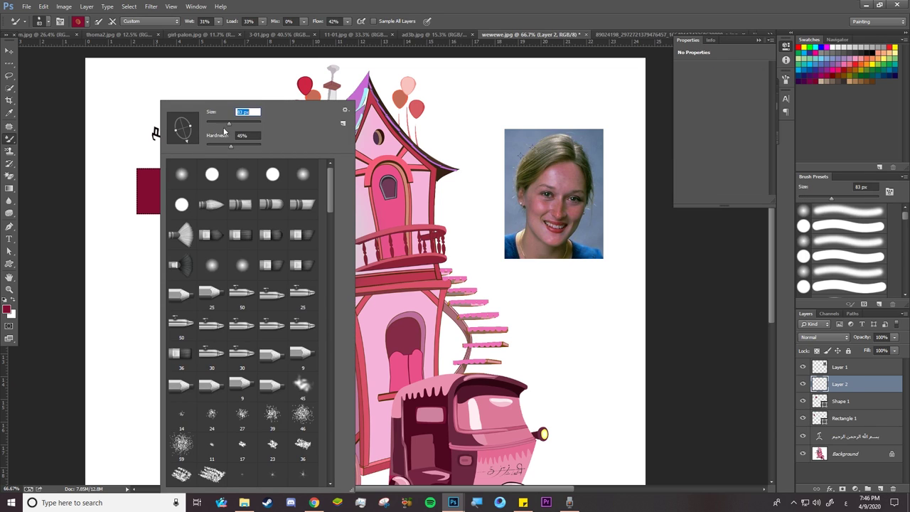
pyautogui.press('Return')
pyautogui.moveTo(132, 321)
pyautogui.mouseDown()
pyautogui.moveTo(203, 248)
pyautogui.moveTo(245, 229)
pyautogui.mouseUp()
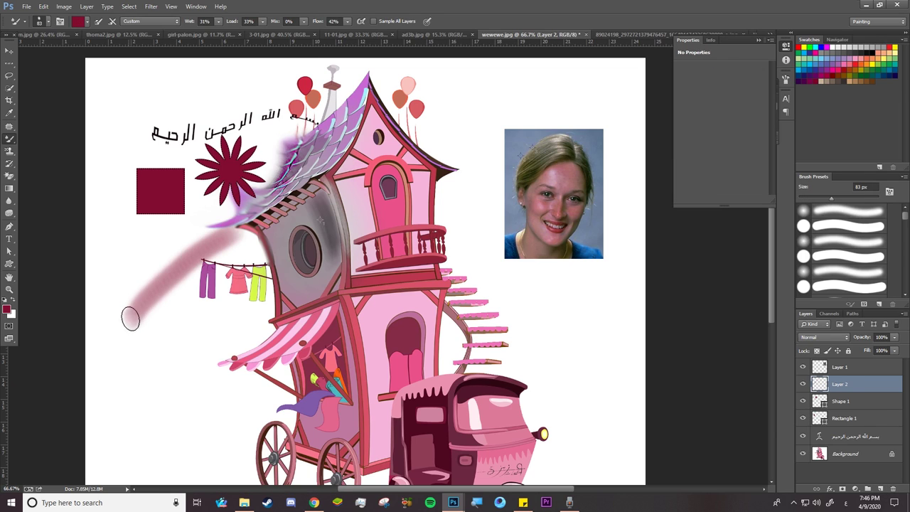
pyautogui.moveTo(130, 319); pyautogui.dragTo(255, 212)
pyautogui.click(44, 8)
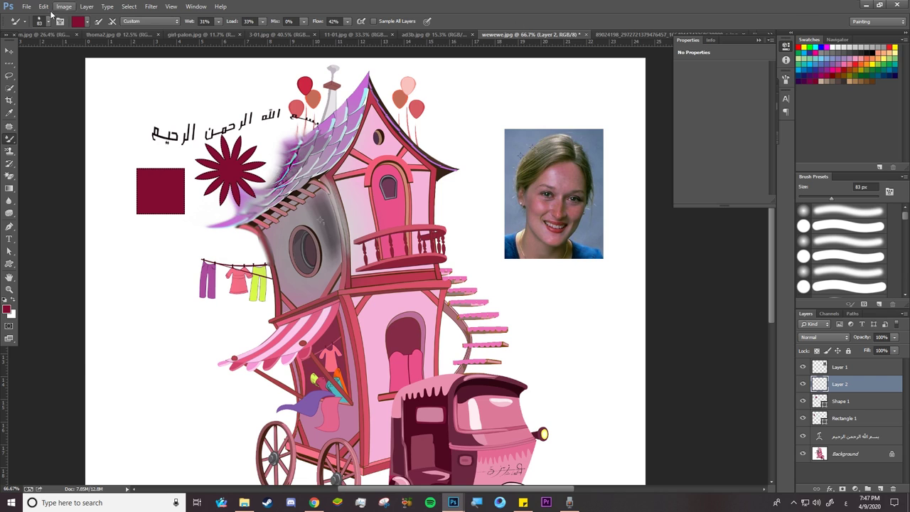
pyautogui.click(44, 7)
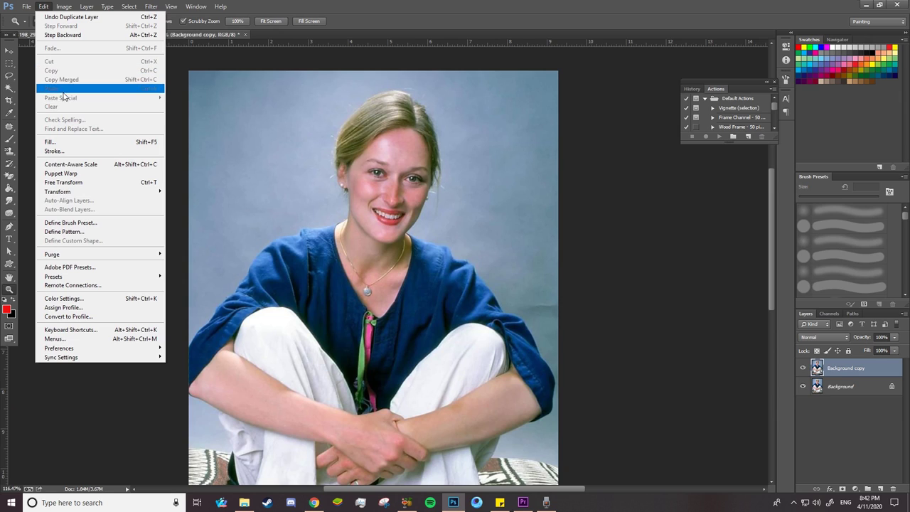
# Lasso the woman's head, copy and paste it, and move the paste left
pyautogui.click(10, 76)
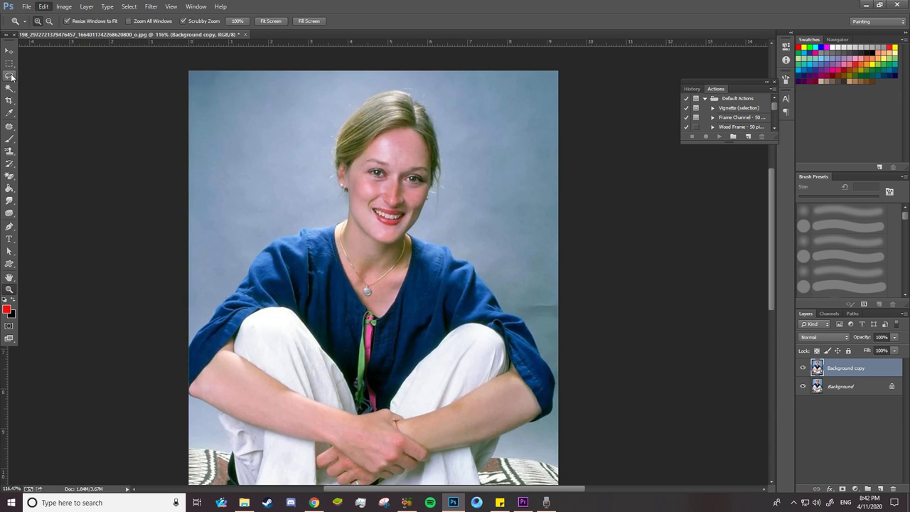
pyautogui.moveTo(352, 96); pyautogui.dragTo(333, 105)
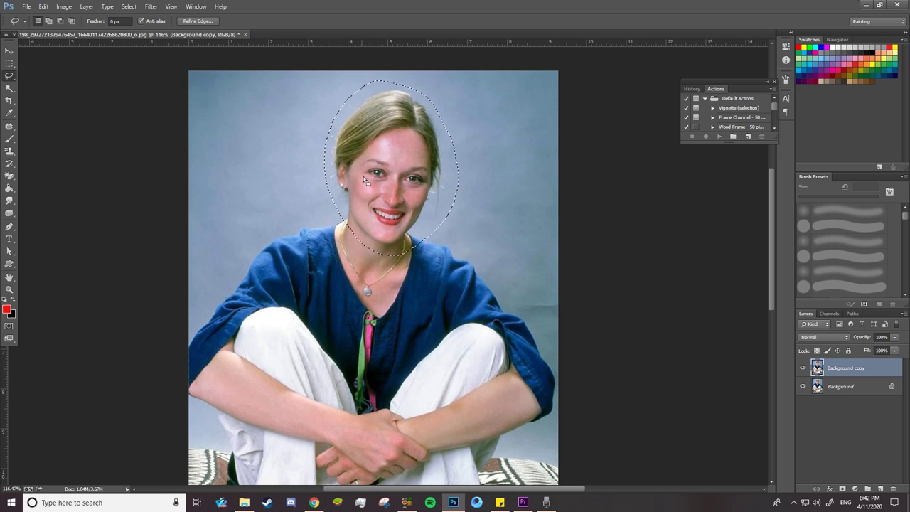
pyautogui.click(44, 7)
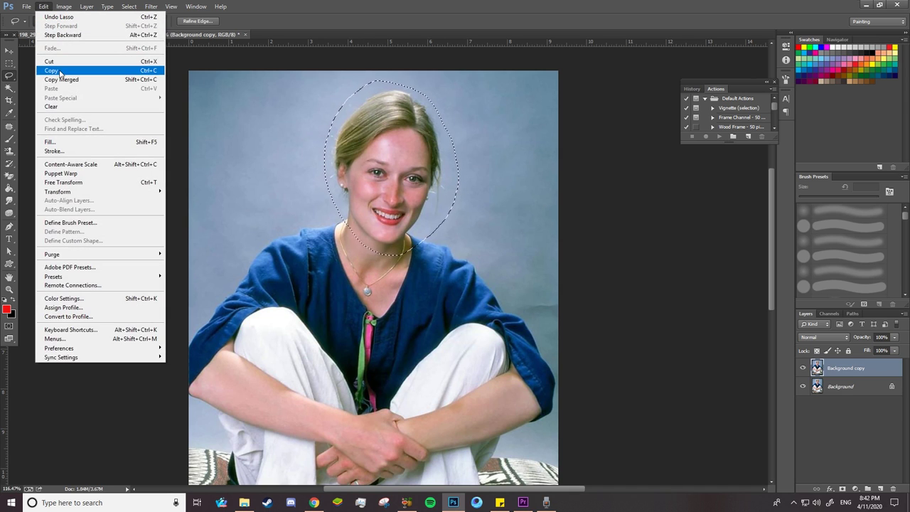
pyautogui.click(57, 71)
pyautogui.click(44, 6)
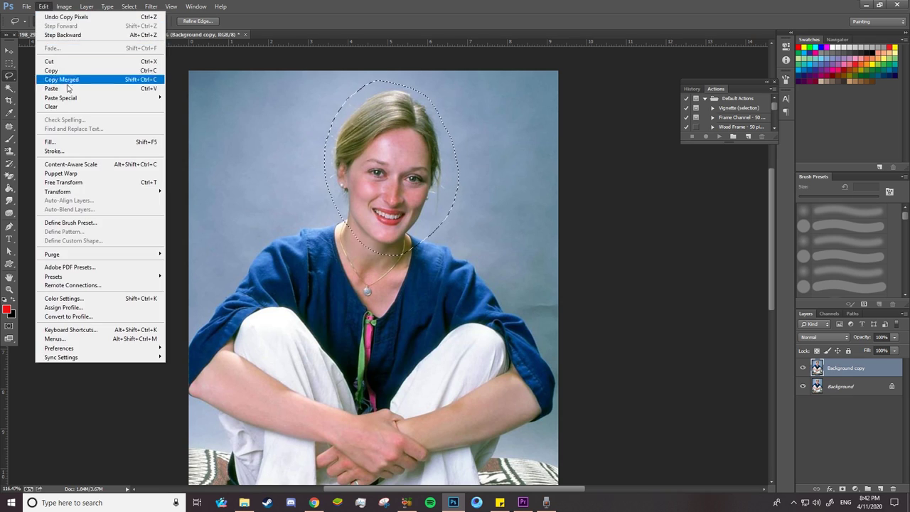
pyautogui.click(69, 91)
pyautogui.press('v')
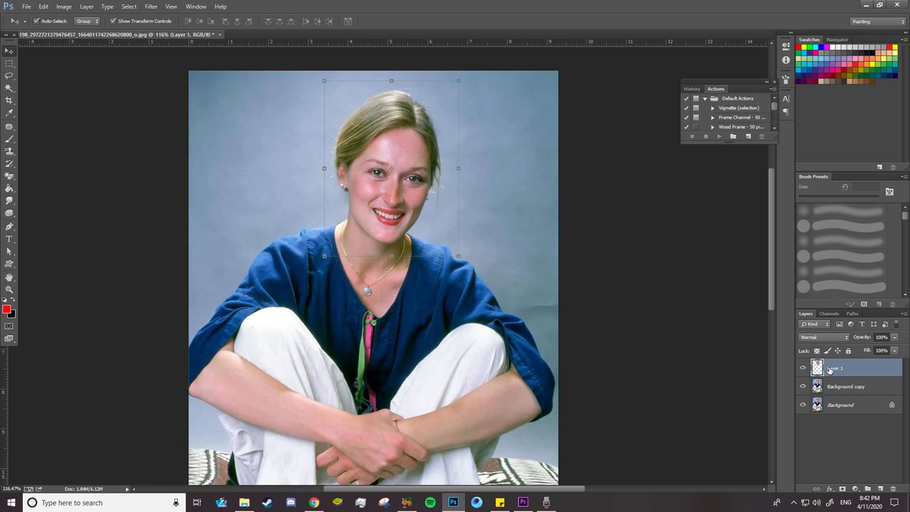
pyautogui.moveTo(392, 142)
pyautogui.mouseDown()
pyautogui.moveTo(268, 141)
pyautogui.moveTo(261, 131)
pyautogui.mouseUp()
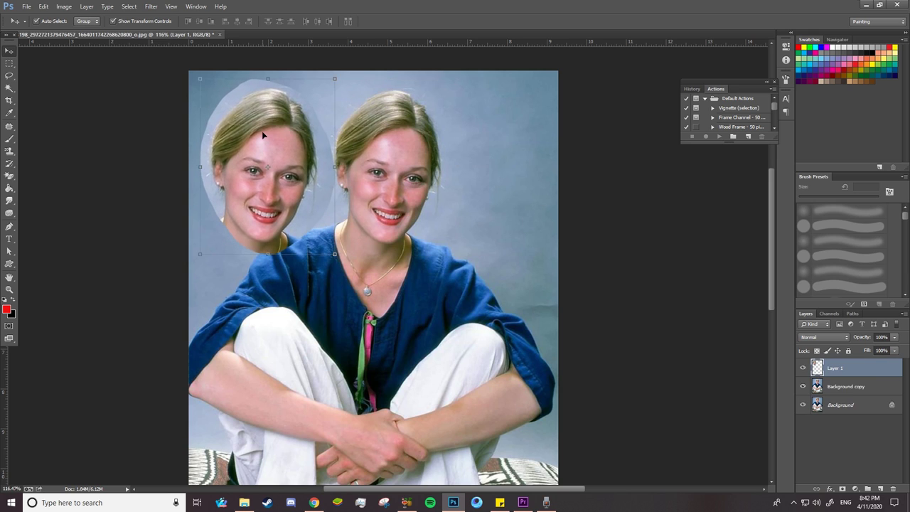
# Undo the move, re-lasso the face, copy it to a new layer with Ctrl+J, and place it beside the original
pyautogui.hotkey('ctrl', 'z')
pyautogui.press('l')
pyautogui.moveTo(359, 91); pyautogui.dragTo(328, 184)
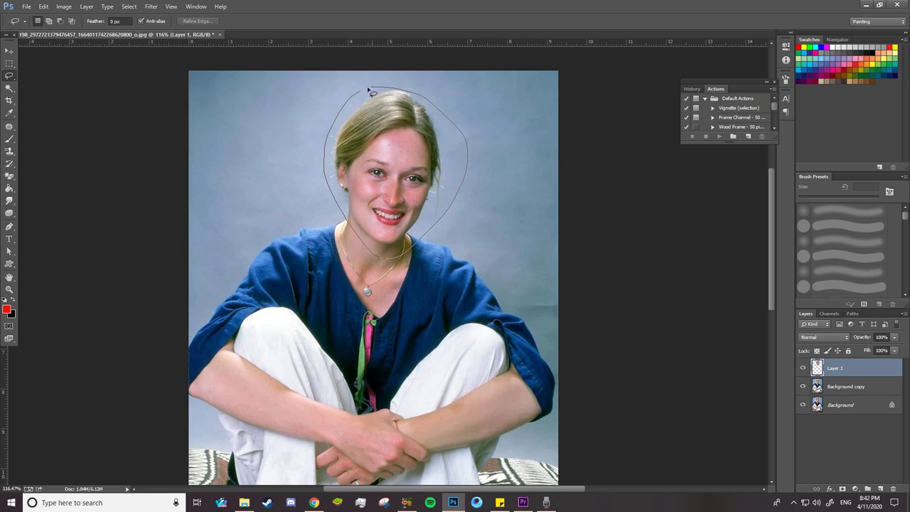
pyautogui.moveTo(368, 90); pyautogui.dragTo(371, 91)
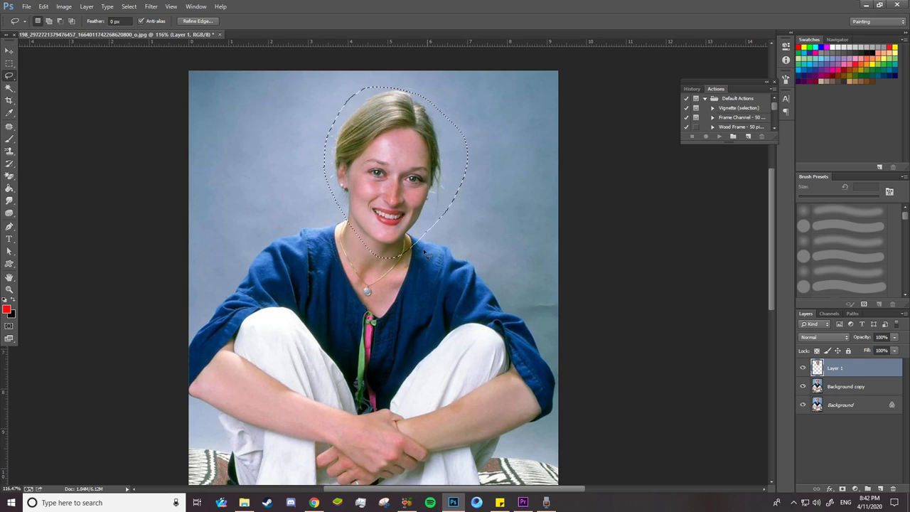
pyautogui.hotkey('ctrl', 'j')
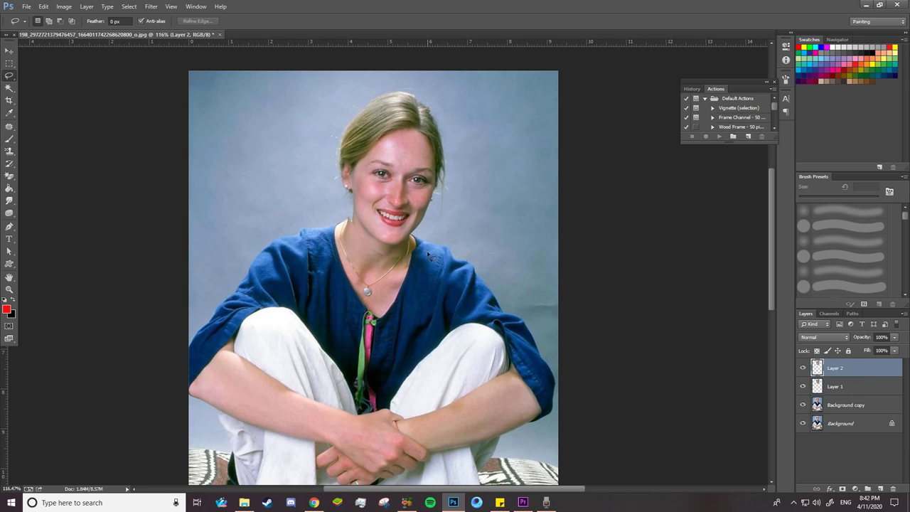
pyautogui.press('v')
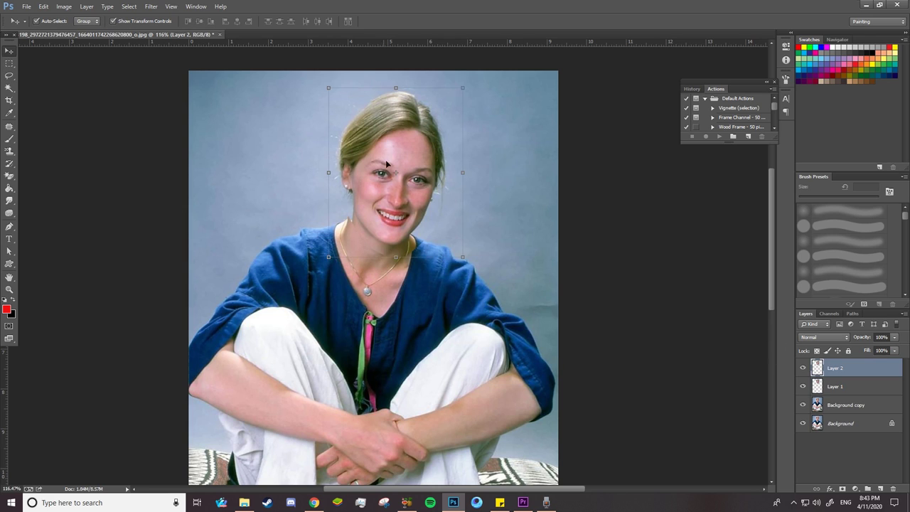
pyautogui.moveTo(378, 163); pyautogui.dragTo(279, 168)
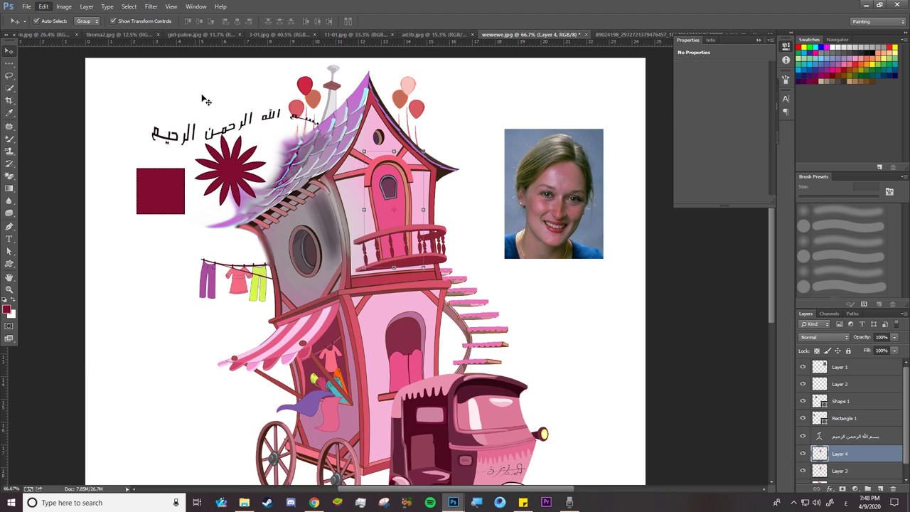
# Lasso an area left of the house and set the foreground colour to green
pyautogui.click(199, 106)
pyautogui.press('l')
pyautogui.moveTo(130, 280); pyautogui.dragTo(130, 370)
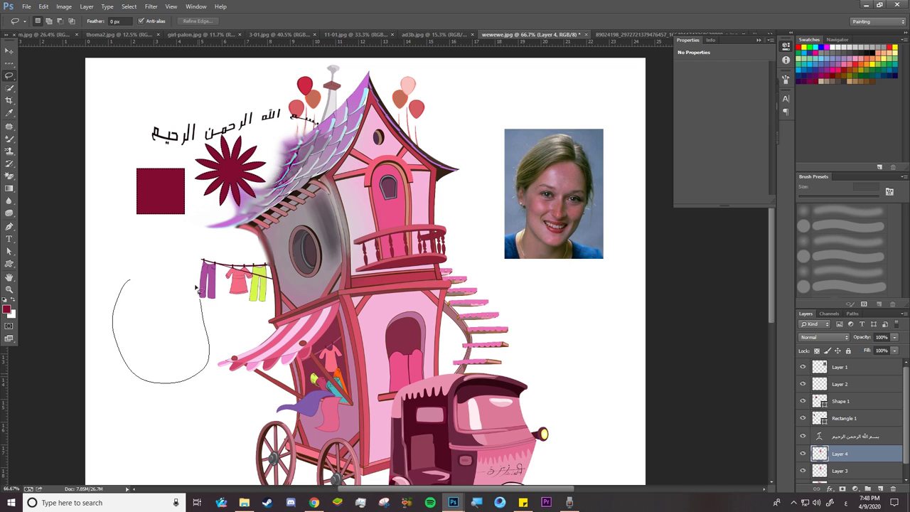
pyautogui.moveTo(196, 287); pyautogui.dragTo(130, 283)
pyautogui.click(8, 307)
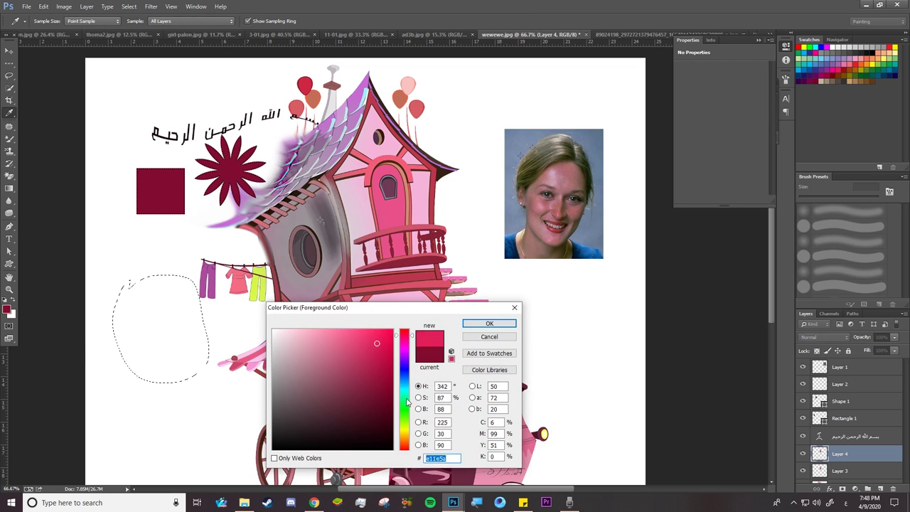
pyautogui.click(404, 402)
pyautogui.click(490, 324)
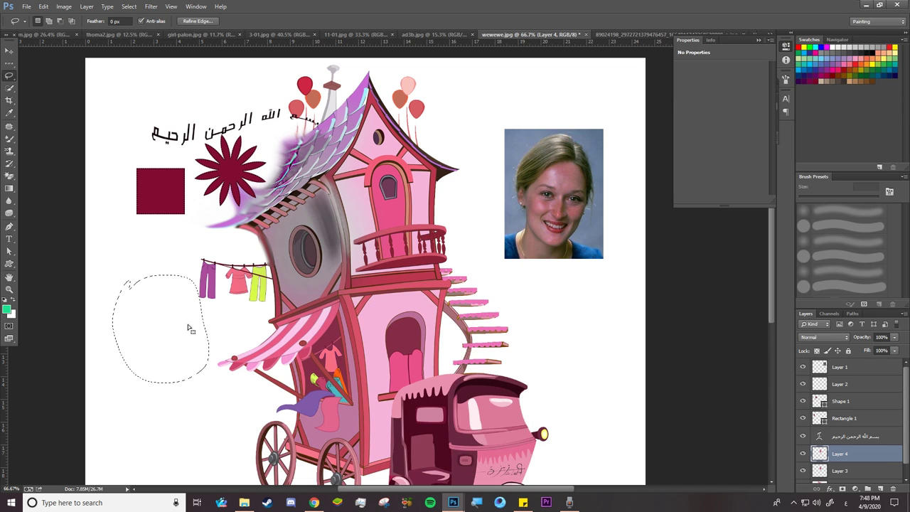
# Fill the selection with the green Foreground Color, after briefly browsing Pattern fills
pyautogui.click(44, 6)
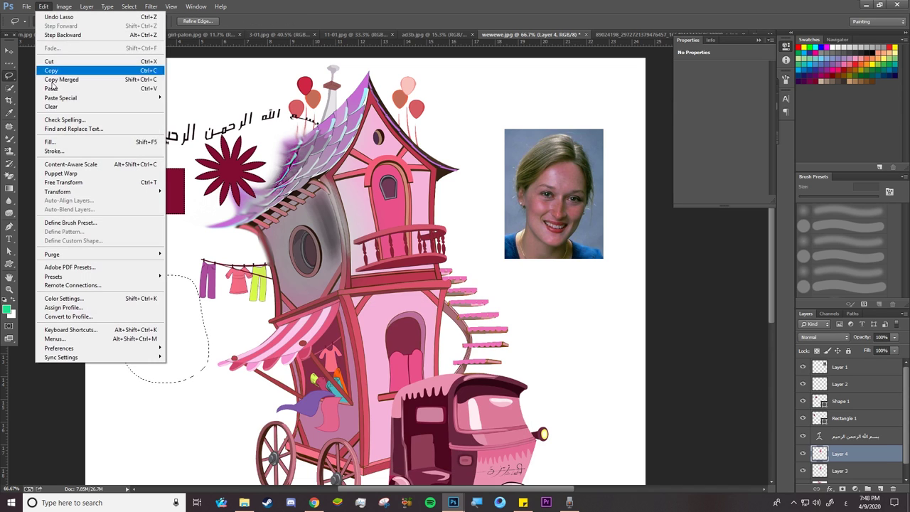
pyautogui.click(60, 142)
pyautogui.click(456, 155)
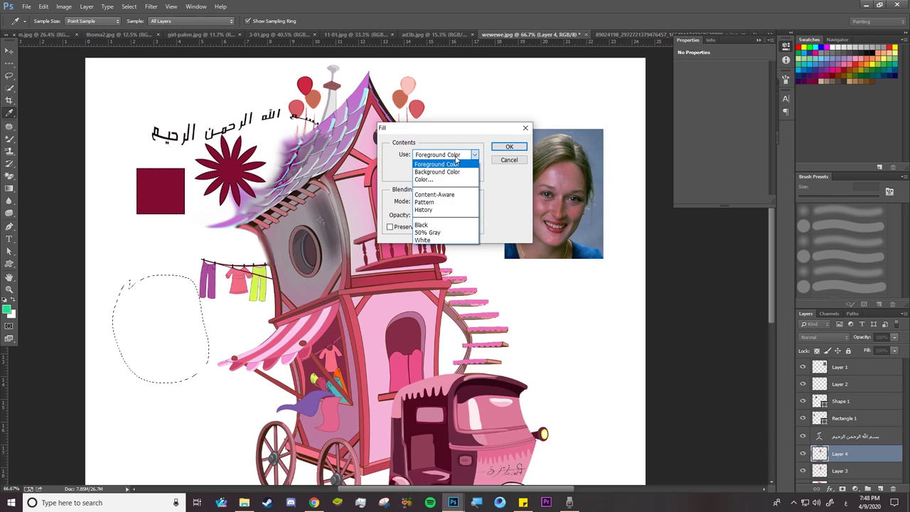
pyautogui.click(456, 155)
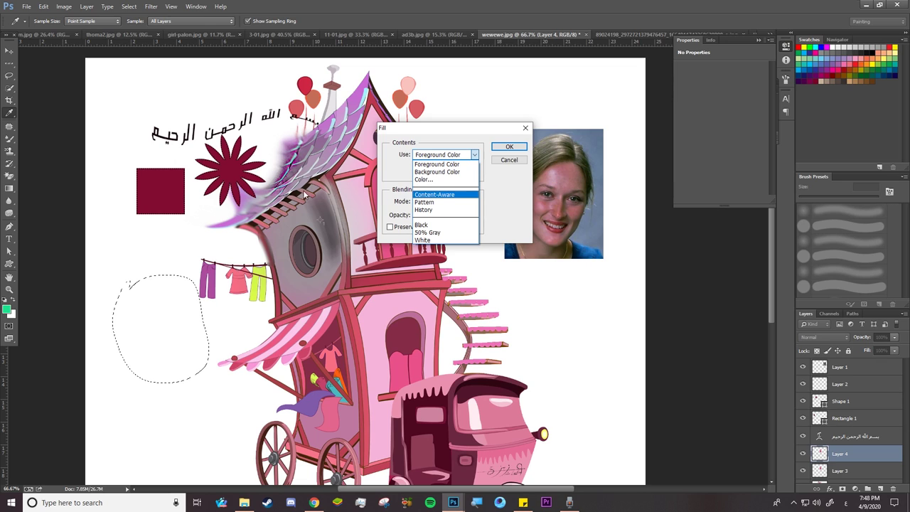
pyautogui.click(438, 202)
pyautogui.click(471, 172)
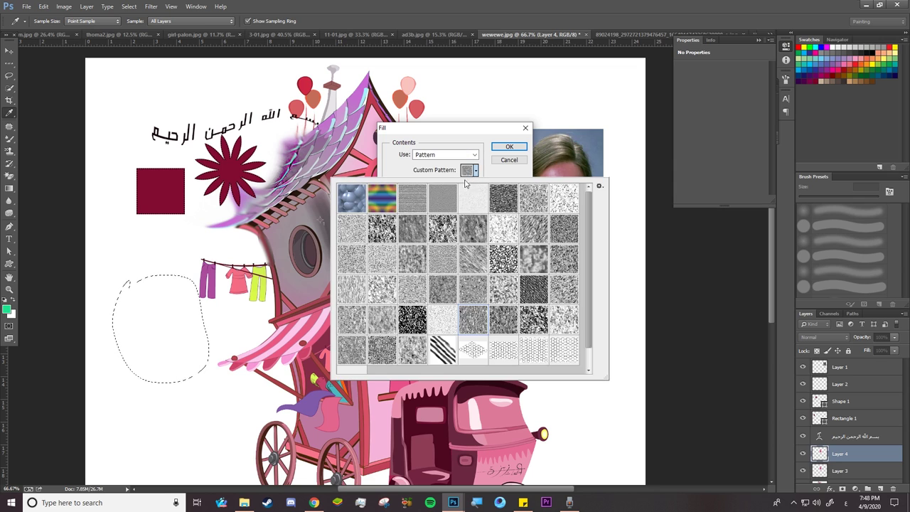
pyautogui.click(455, 155)
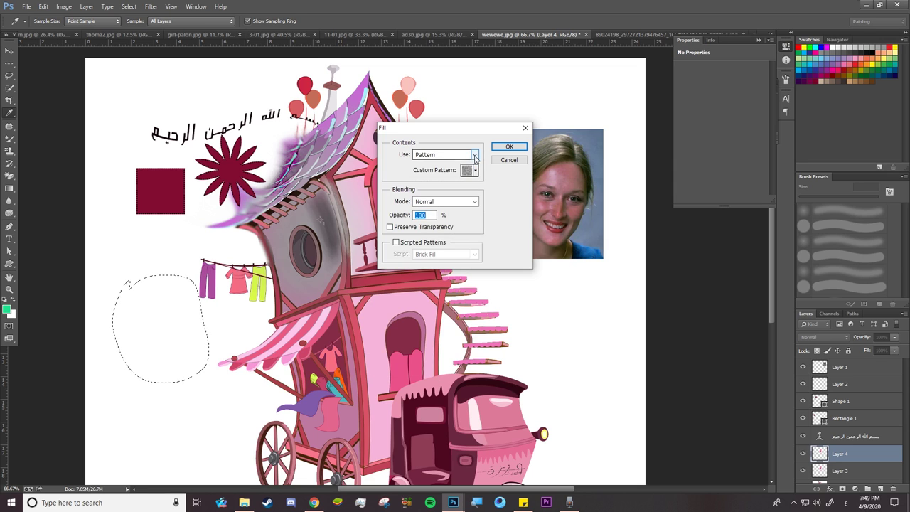
pyautogui.click(459, 165)
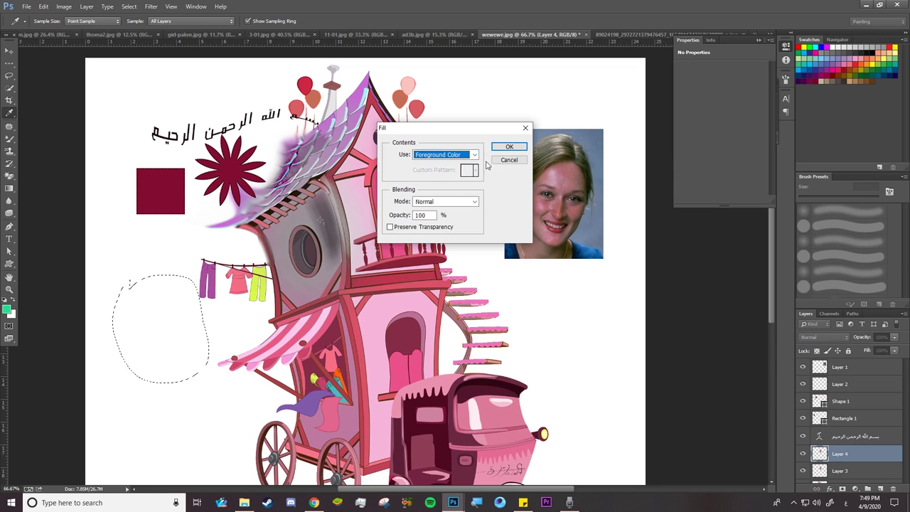
pyautogui.click(510, 147)
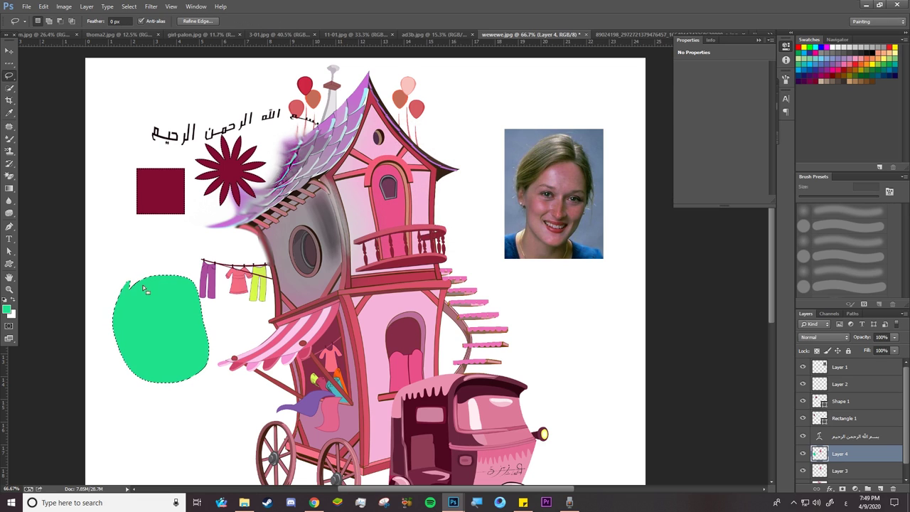
pyautogui.click(43, 6)
# Stroke the green blob's selection in dark grey #323232, placed Outside
pyautogui.click(65, 151)
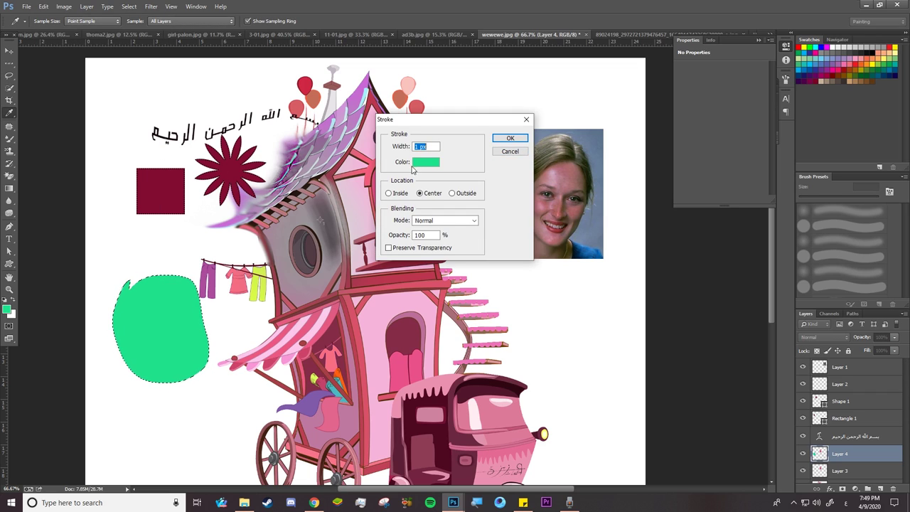
pyautogui.click(427, 162)
pyautogui.click(273, 427)
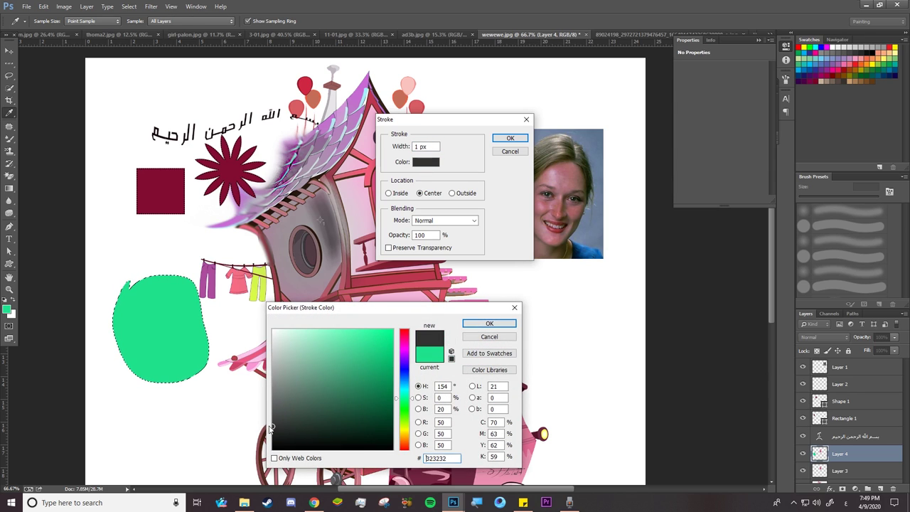
pyautogui.press('Return')
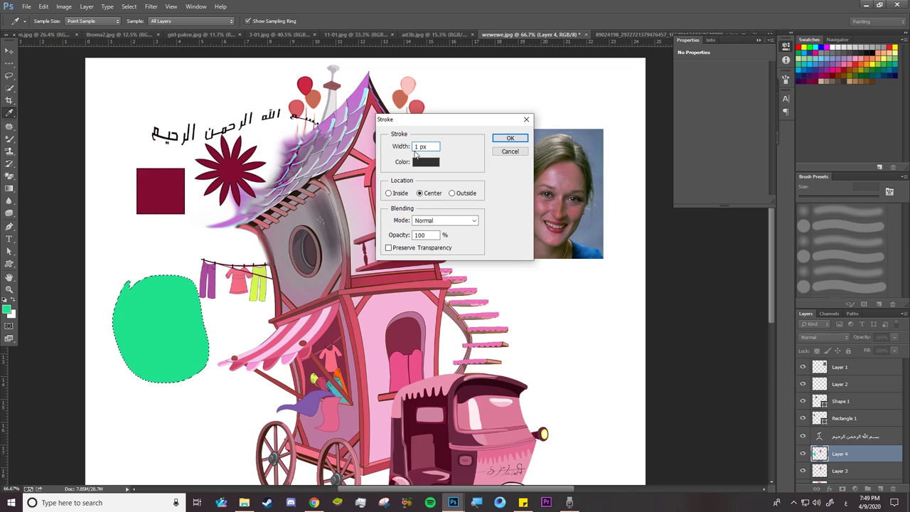
pyautogui.click(389, 194)
pyautogui.click(423, 196)
pyautogui.click(452, 195)
pyautogui.click(506, 142)
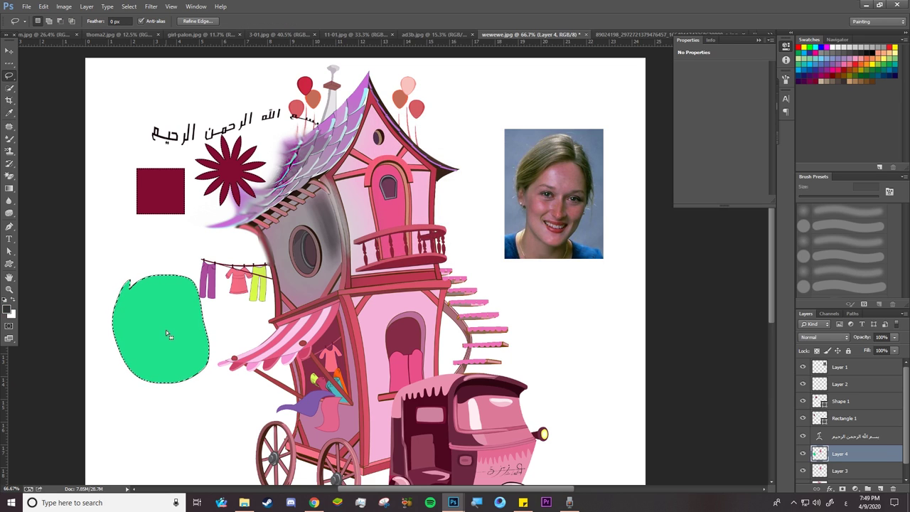
# Zoom in on the blob and reapply the outside stroke at 5 px width
pyautogui.press('z')
pyautogui.moveTo(131, 354); pyautogui.dragTo(159, 329)
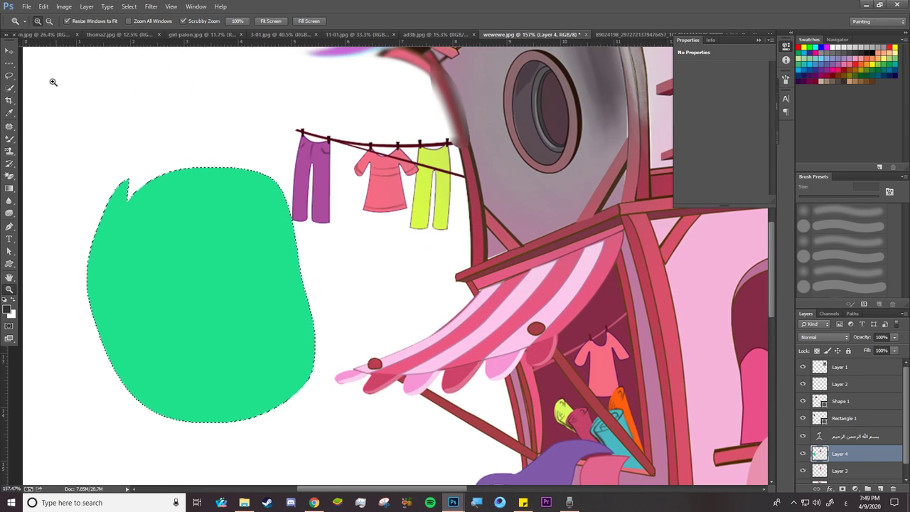
pyautogui.click(45, 8)
pyautogui.click(150, 141)
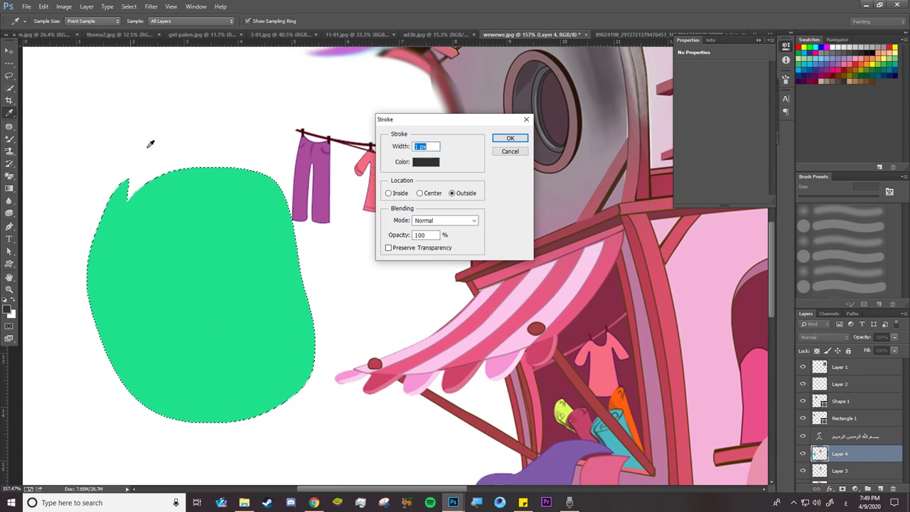
pyautogui.write('5')
pyautogui.press('Return')
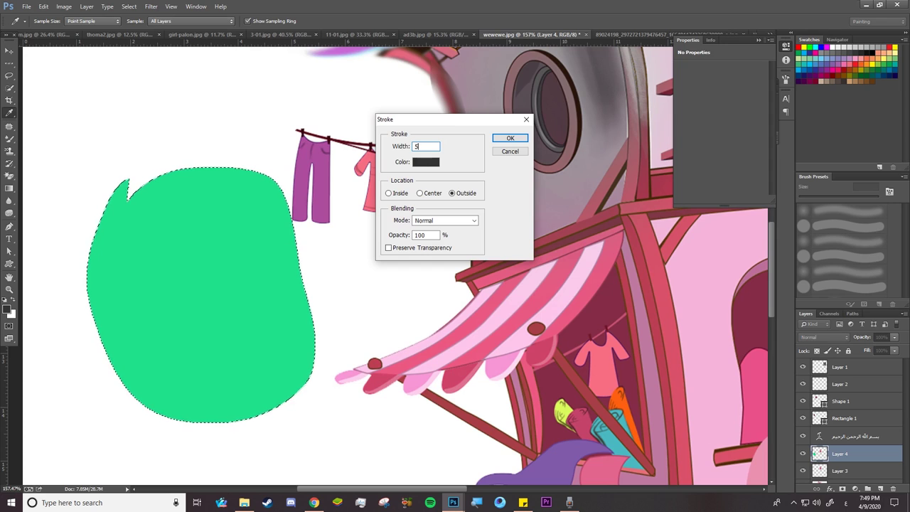
pyautogui.hotkey('ctrl', '0')
pyautogui.click(43, 6)
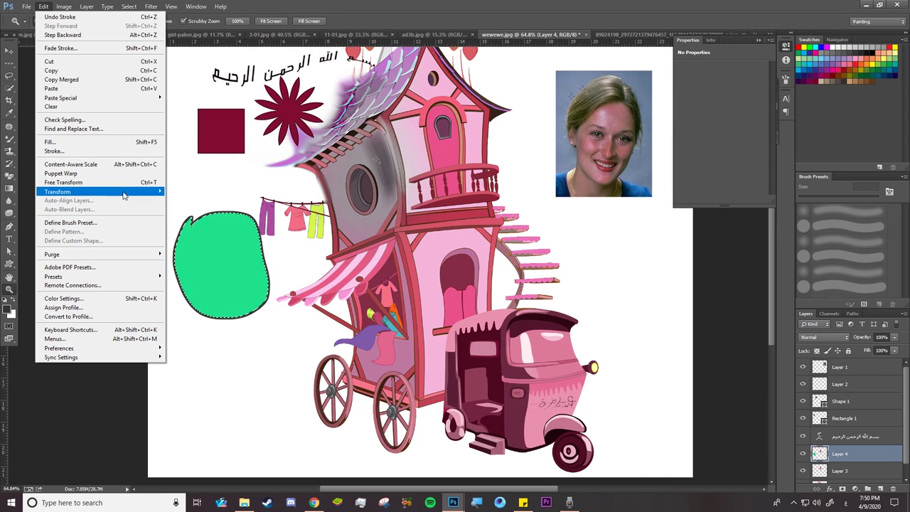
pyautogui.moveTo(57, 191)
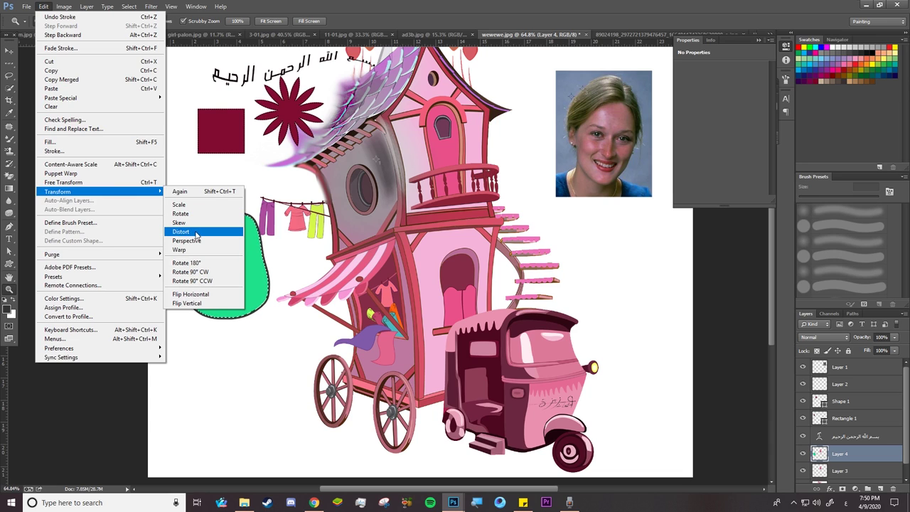
# Distort the green blob, slanting, skewing and widening it, then commit
pyautogui.click(197, 235)
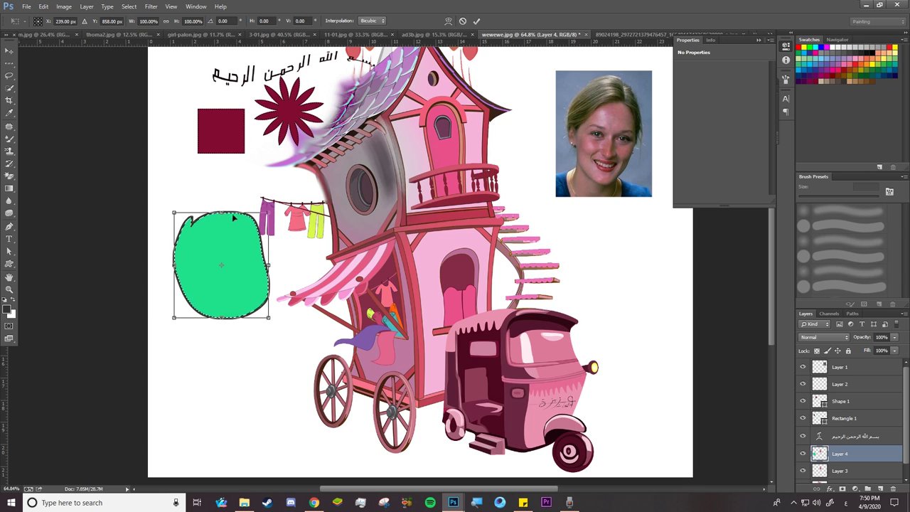
pyautogui.moveTo(221, 213); pyautogui.dragTo(260, 178)
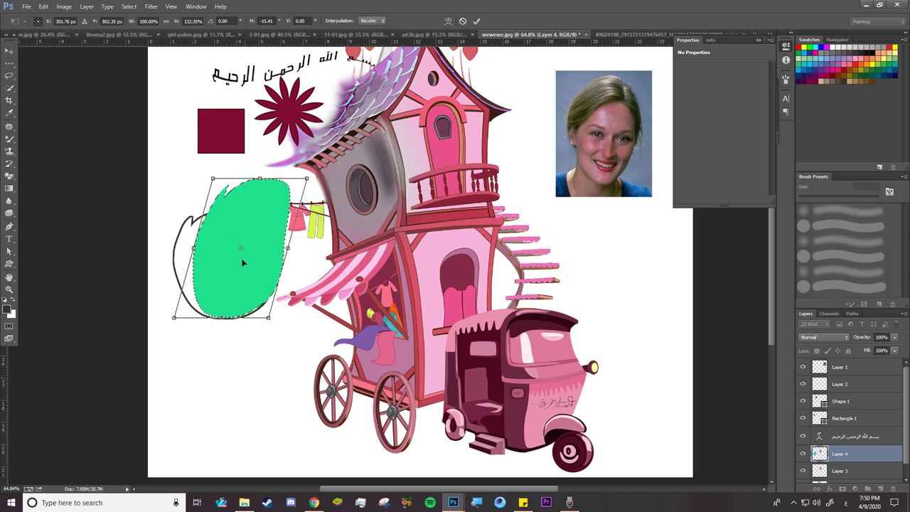
pyautogui.moveTo(220, 321); pyautogui.dragTo(195, 316)
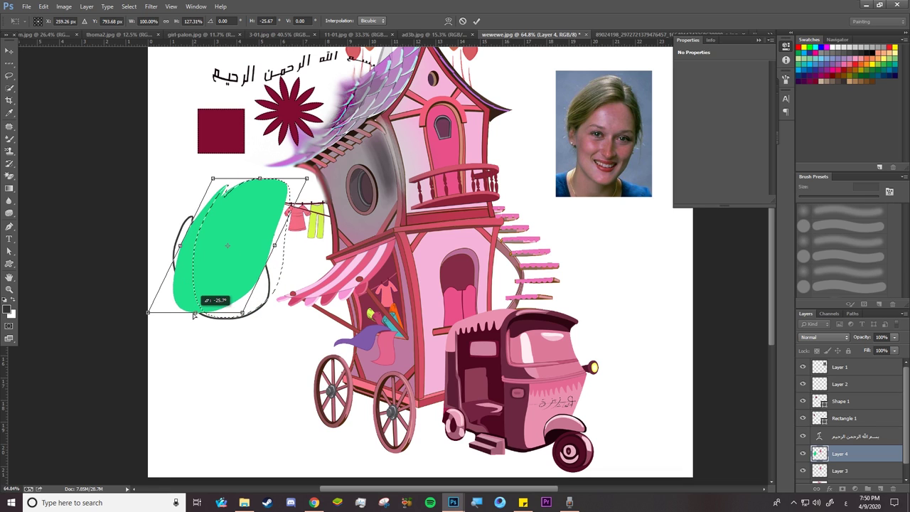
pyautogui.moveTo(276, 249); pyautogui.dragTo(323, 248)
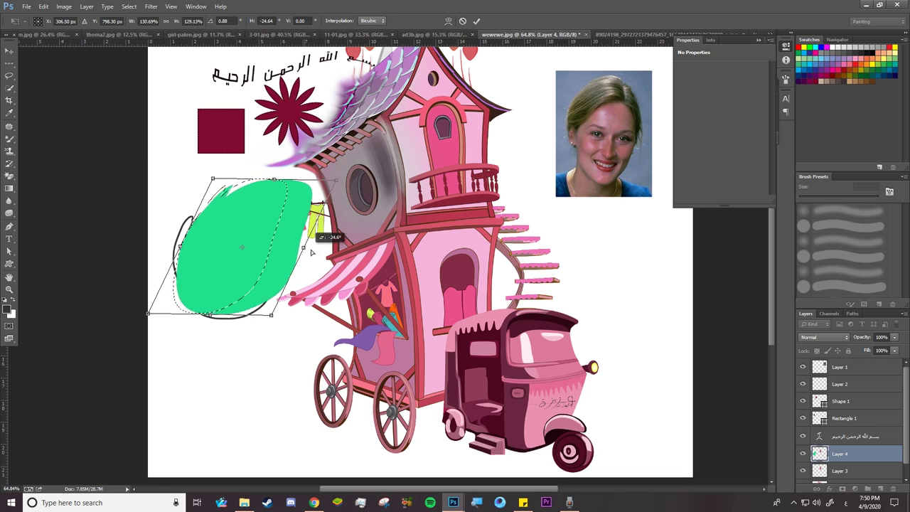
pyautogui.moveTo(356, 183); pyautogui.dragTo(293, 237)
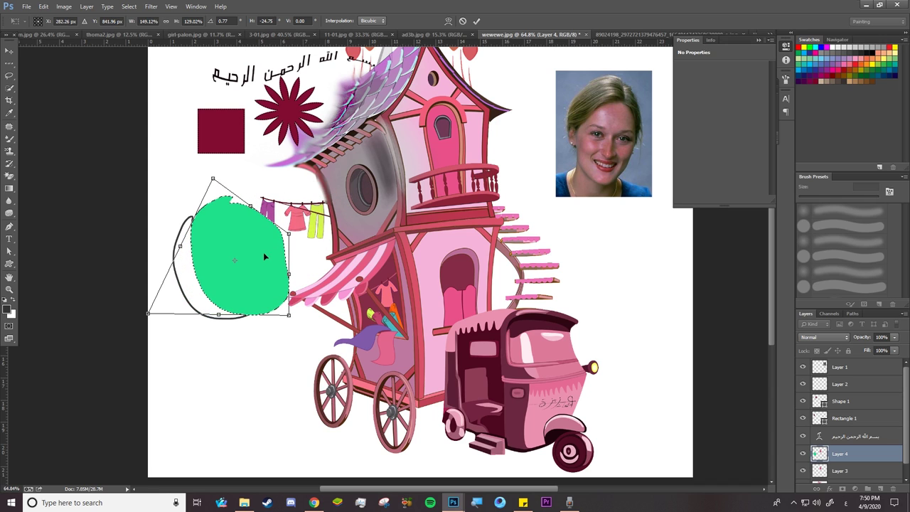
pyautogui.press('Return')
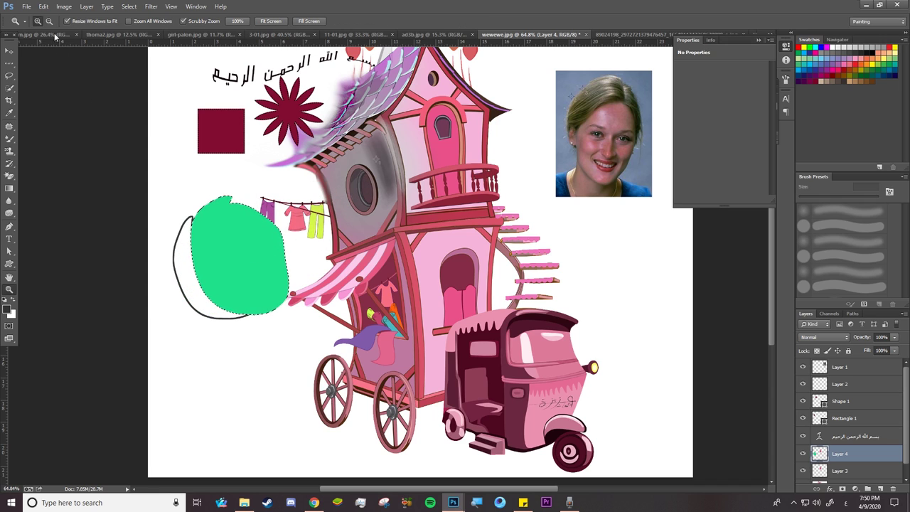
# Distort the blob again into a narrower, more slanted oval and commit
pyautogui.click(43, 6)
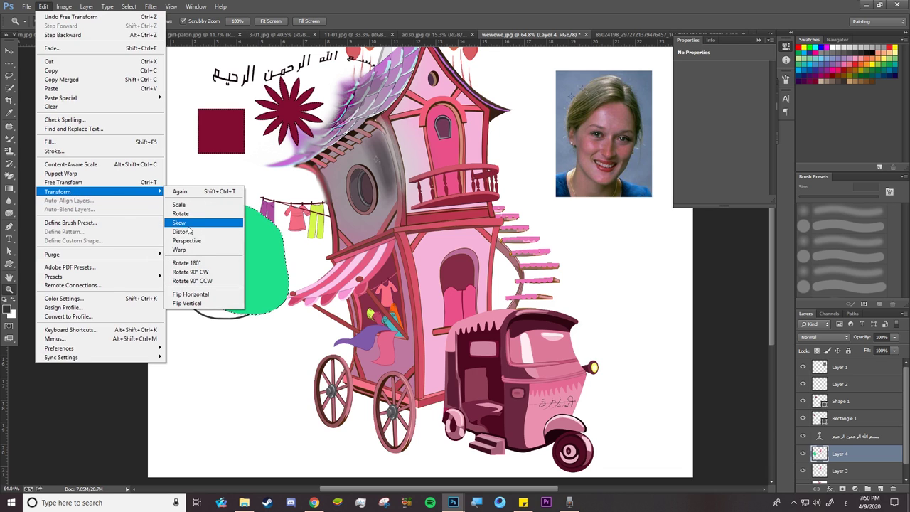
pyautogui.click(193, 233)
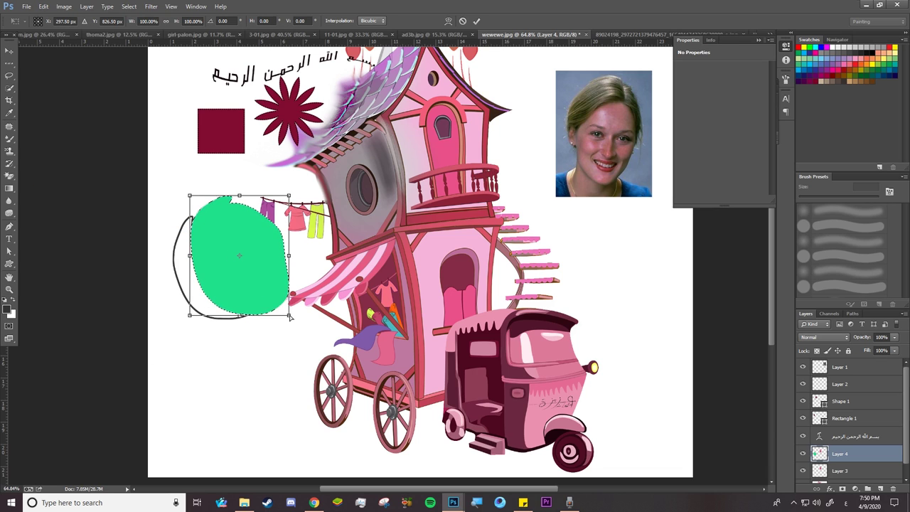
pyautogui.moveTo(289, 317); pyautogui.dragTo(288, 353)
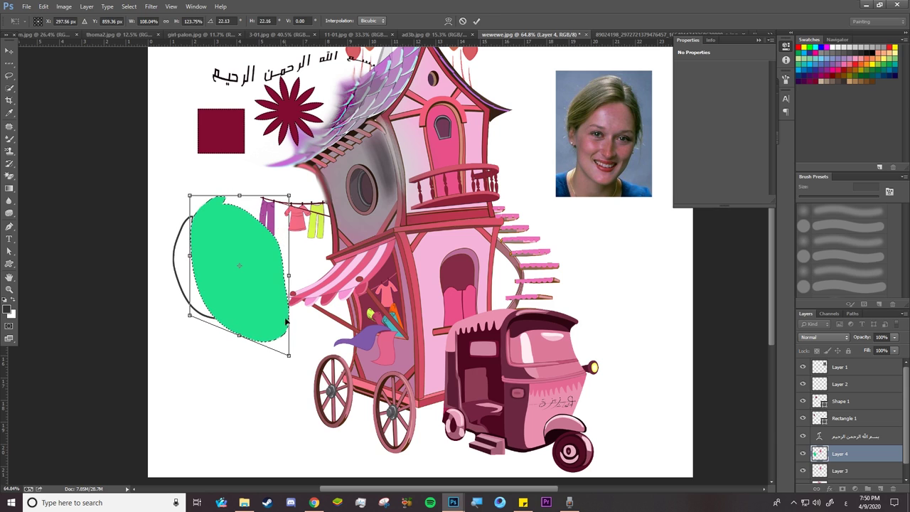
pyautogui.moveTo(289, 195); pyautogui.dragTo(229, 214)
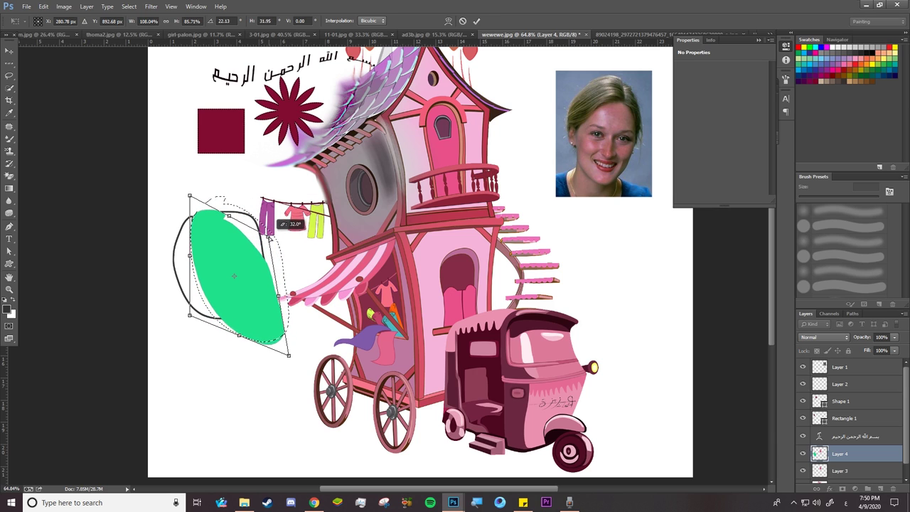
pyautogui.moveTo(190, 196); pyautogui.dragTo(231, 207)
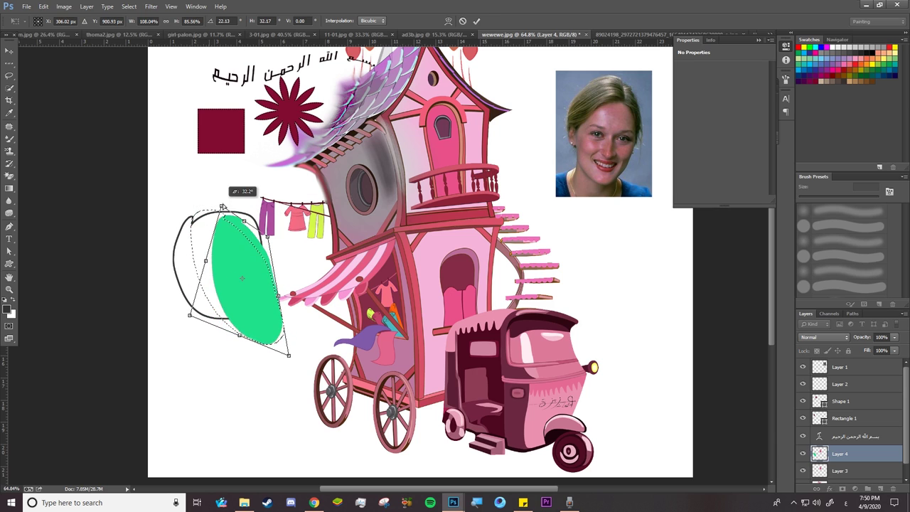
pyautogui.press('Return')
pyautogui.press('z')
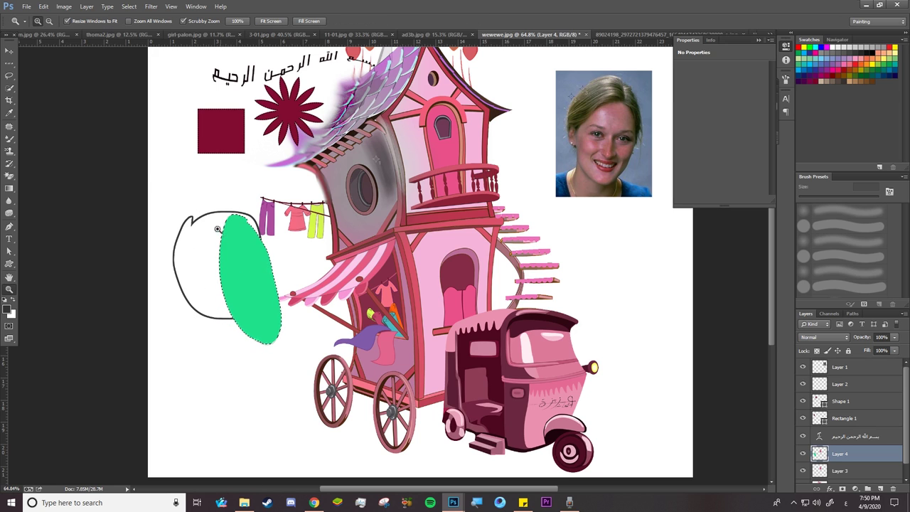
pyautogui.click(43, 7)
pyautogui.moveTo(58, 191)
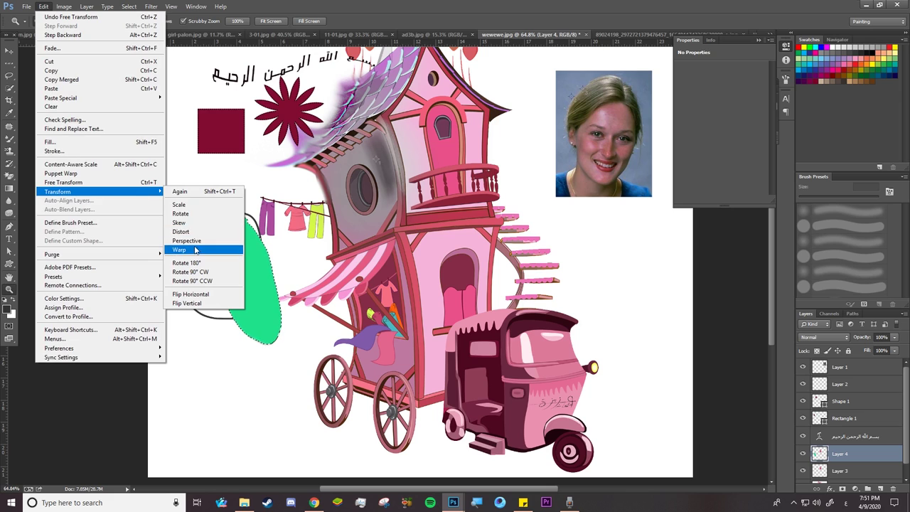
# Try a perspective change on the oval, cancel it, then flip the green shape vertically
pyautogui.click(198, 242)
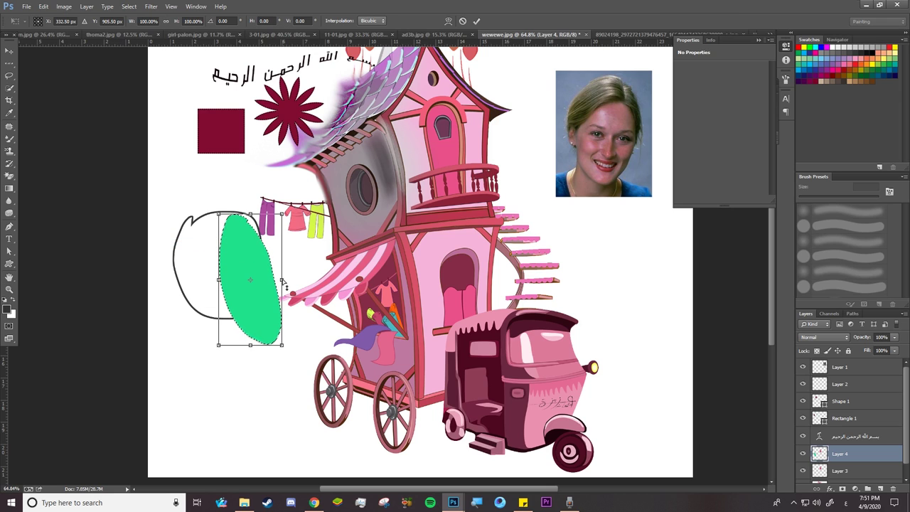
pyautogui.moveTo(282, 282); pyautogui.dragTo(286, 241)
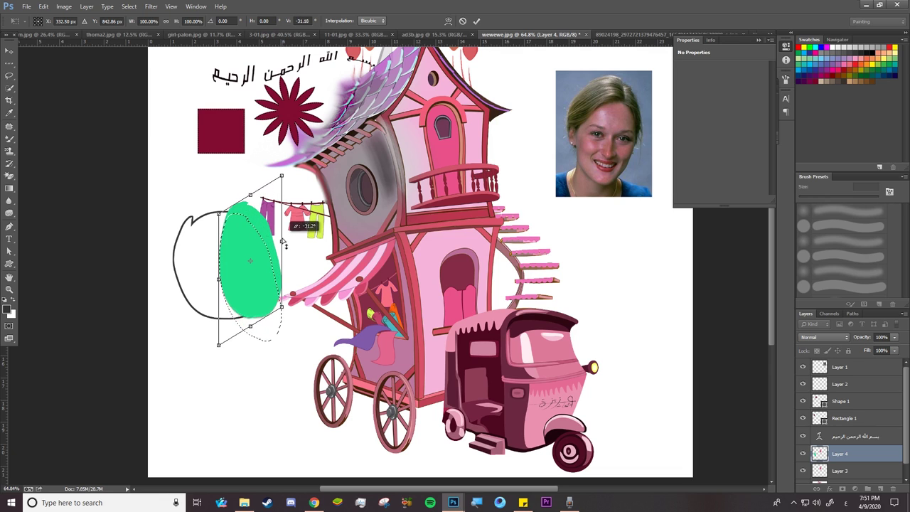
pyautogui.moveTo(284, 250); pyautogui.dragTo(282, 242)
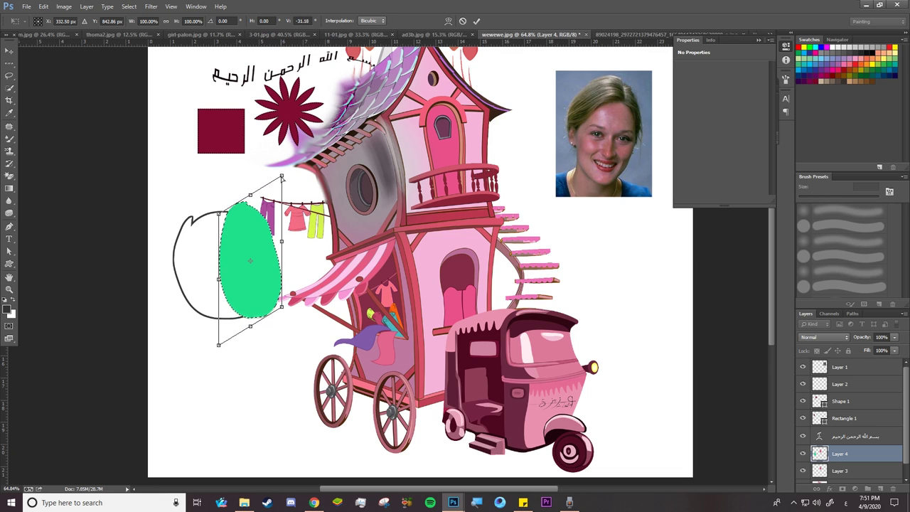
pyautogui.moveTo(282, 177); pyautogui.dragTo(289, 200)
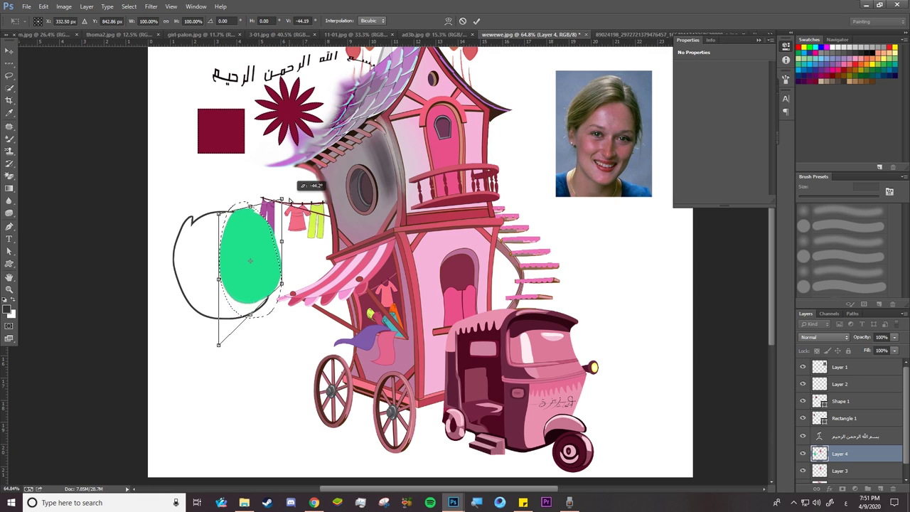
pyautogui.press('Escape')
pyautogui.click(43, 6)
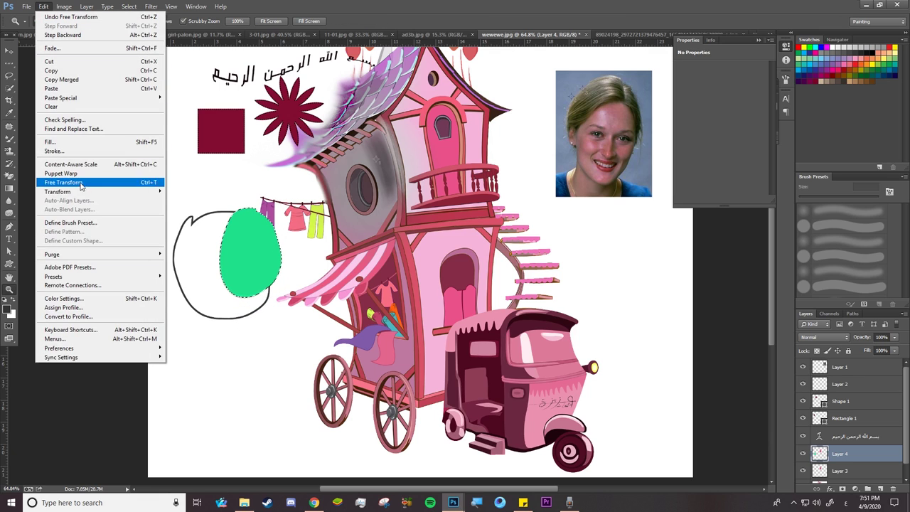
pyautogui.moveTo(57, 191)
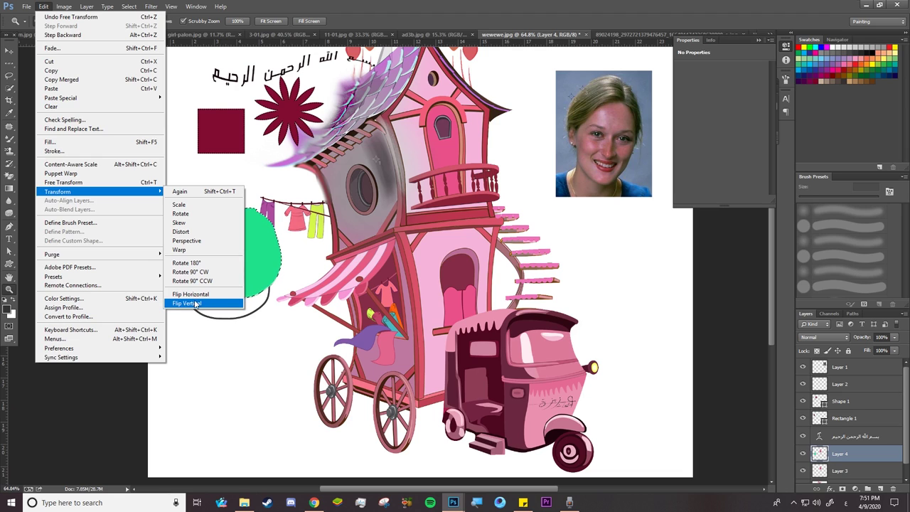
pyautogui.click(204, 294)
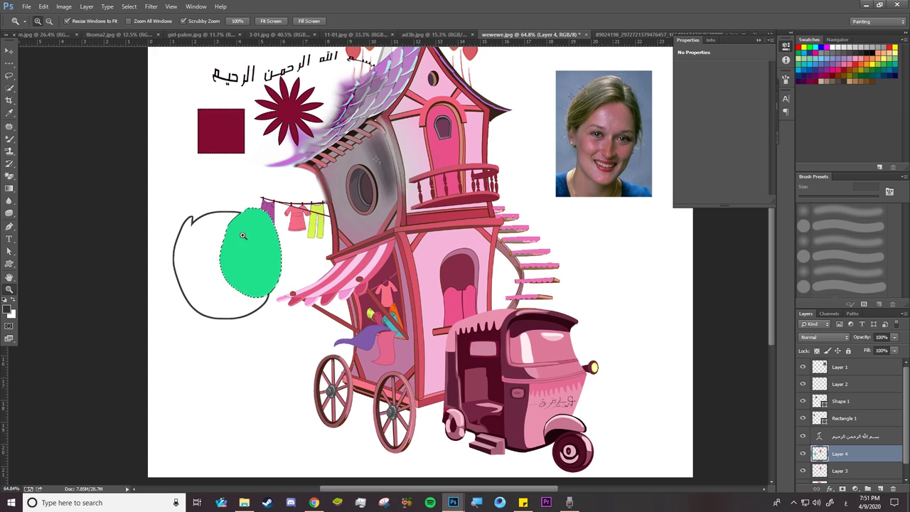
# Deselect, lasso the pink rickshaw, and copy it onto its own layer
pyautogui.press('l')
pyautogui.hotkey('ctrl', 'd')
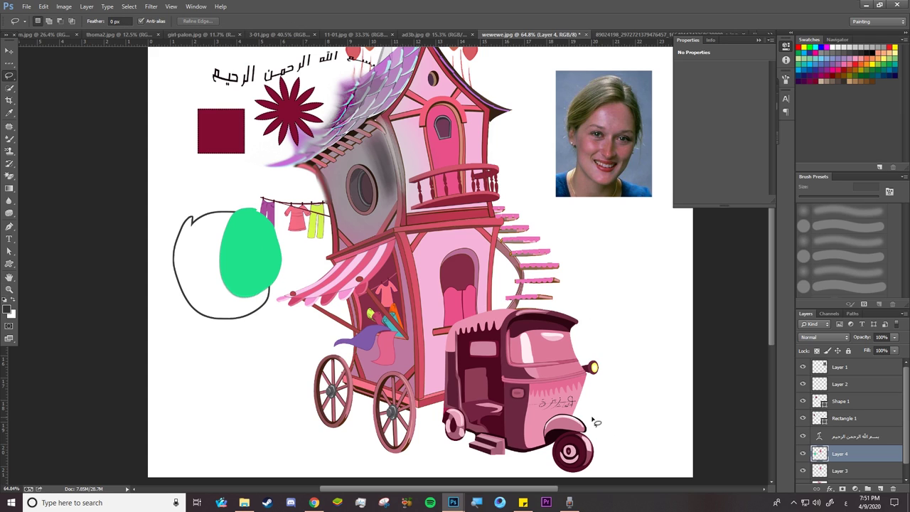
pyautogui.moveTo(601, 415)
pyautogui.mouseDown()
pyautogui.moveTo(610, 426)
pyautogui.moveTo(599, 417)
pyautogui.mouseUp()
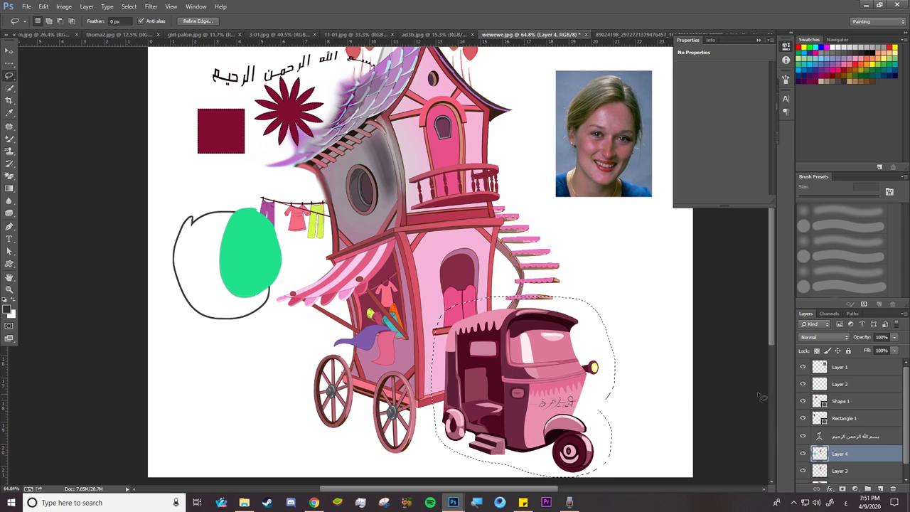
pyautogui.hotkey('alt', '[')
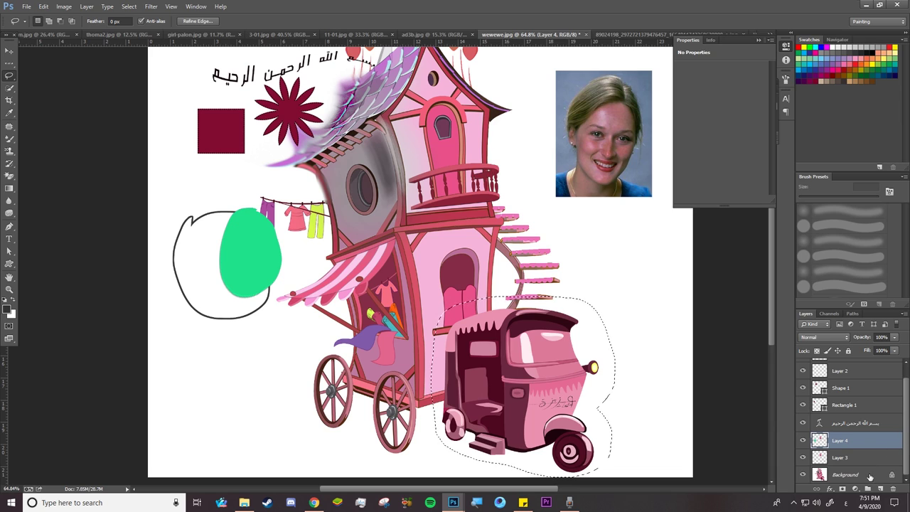
pyautogui.hotkey('alt', '[')
pyautogui.hotkey('ctrl', 'j')
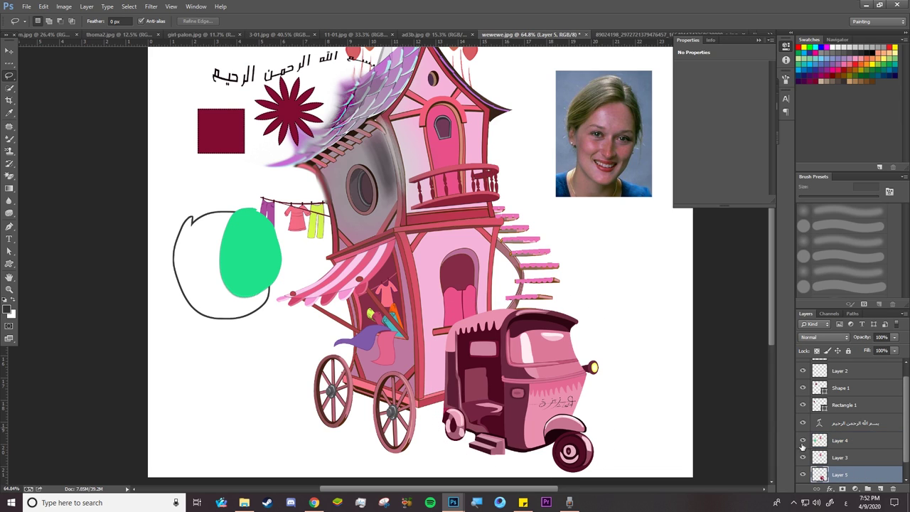
# Duplicate the rickshaw and drag the copy to the left of the original
pyautogui.moveTo(905, 444); pyautogui.dragTo(908, 461)
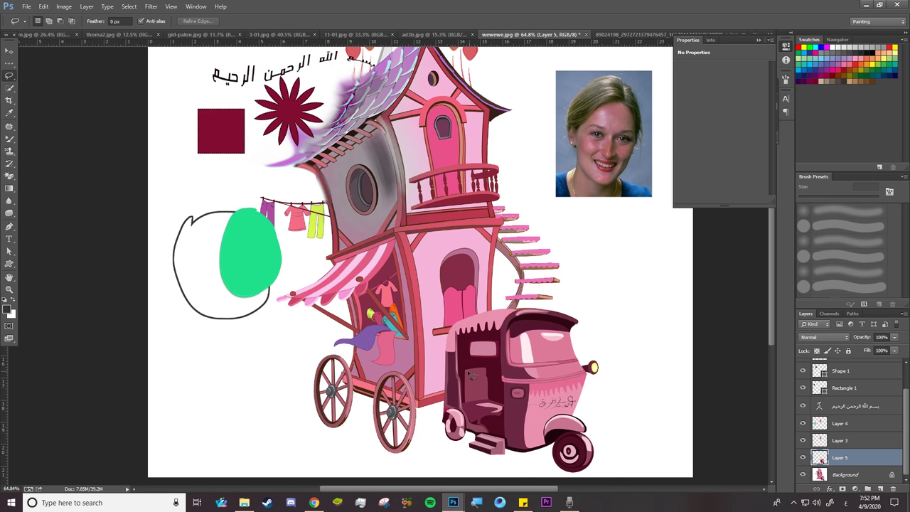
pyautogui.press('v')
pyautogui.hotkey('ctrl', 'alt', 't')
pyautogui.moveTo(558, 335)
pyautogui.mouseDown()
pyautogui.moveTo(541, 185)
pyautogui.moveTo(380, 318)
pyautogui.mouseUp()
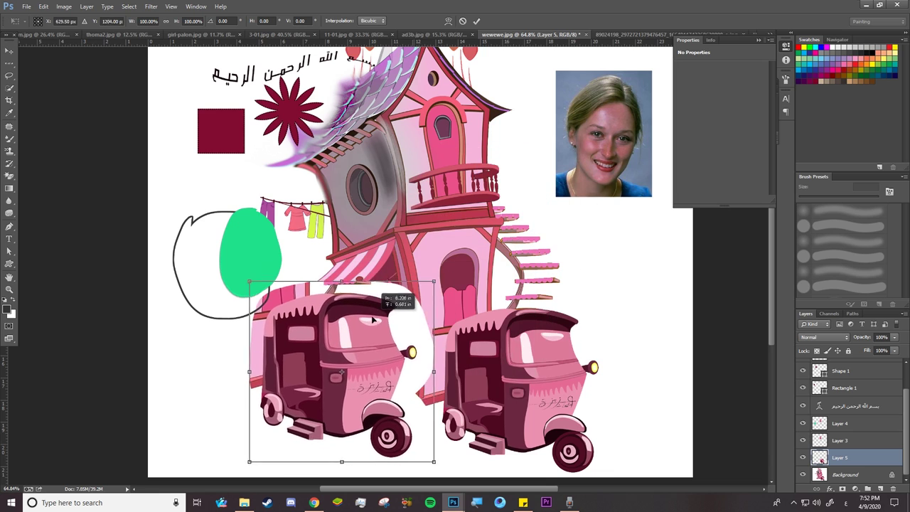
# Bring the rickshaw copy to the front, move it over the house, and flip it horizontally
pyautogui.press('Return')
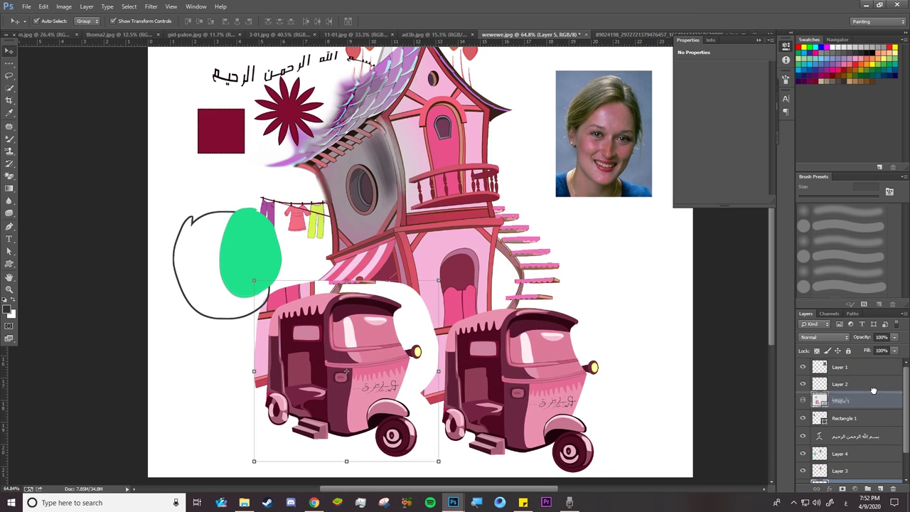
pyautogui.moveTo(877, 367); pyautogui.dragTo(872, 360)
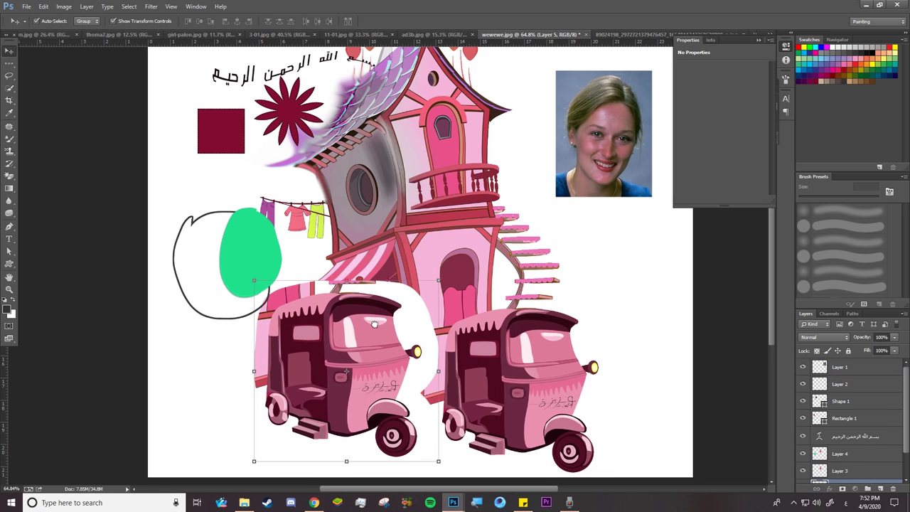
pyautogui.hotkey('ctrl', 'shift', ']')
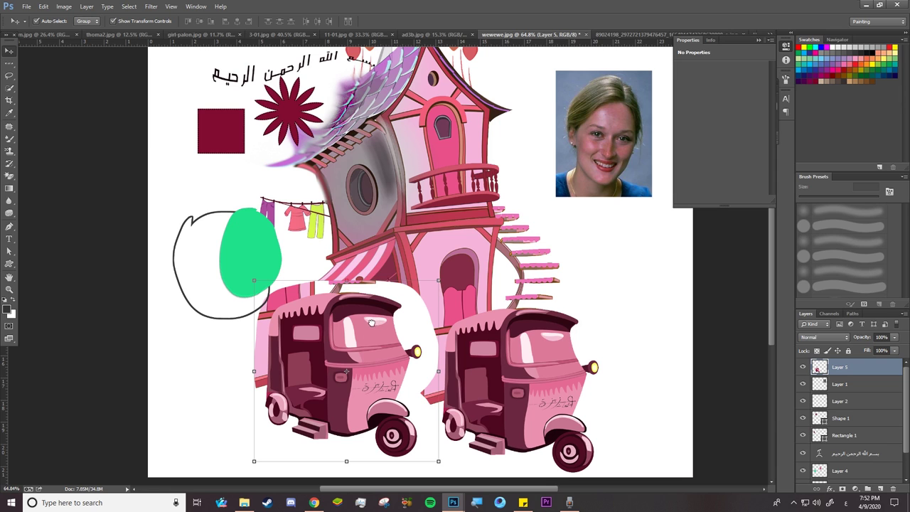
pyautogui.moveTo(371, 323); pyautogui.dragTo(474, 241)
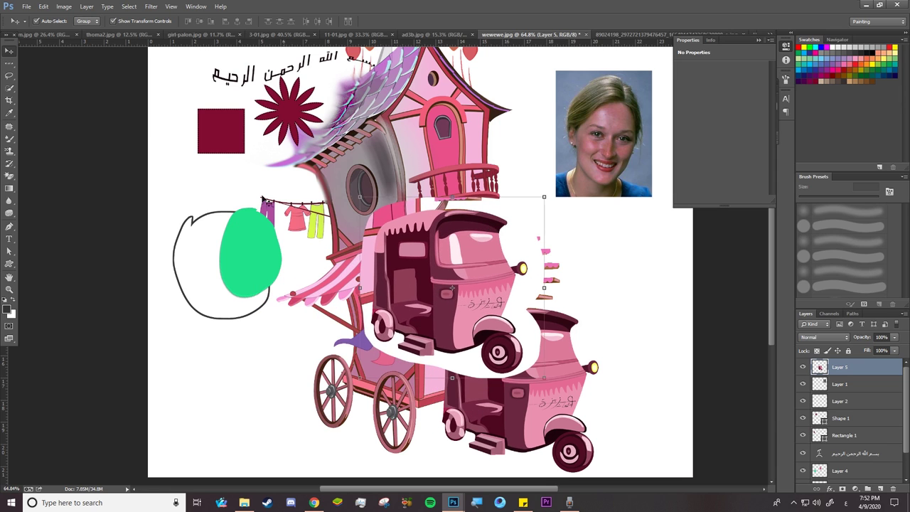
pyautogui.click(44, 7)
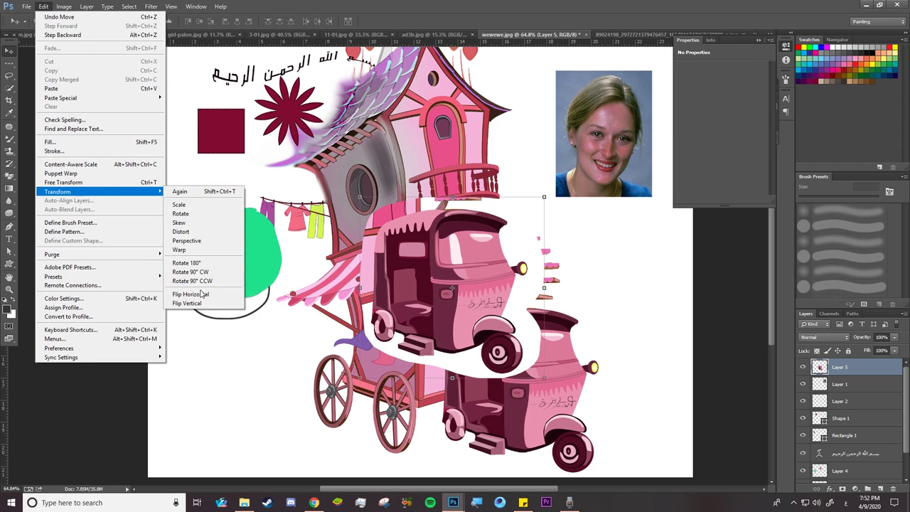
pyautogui.click(206, 294)
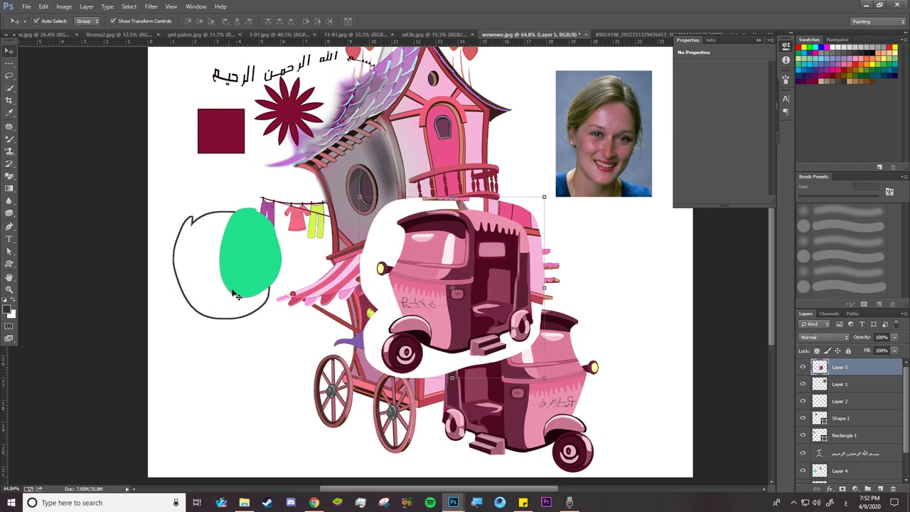
pyautogui.moveTo(456, 265); pyautogui.dragTo(420, 262)
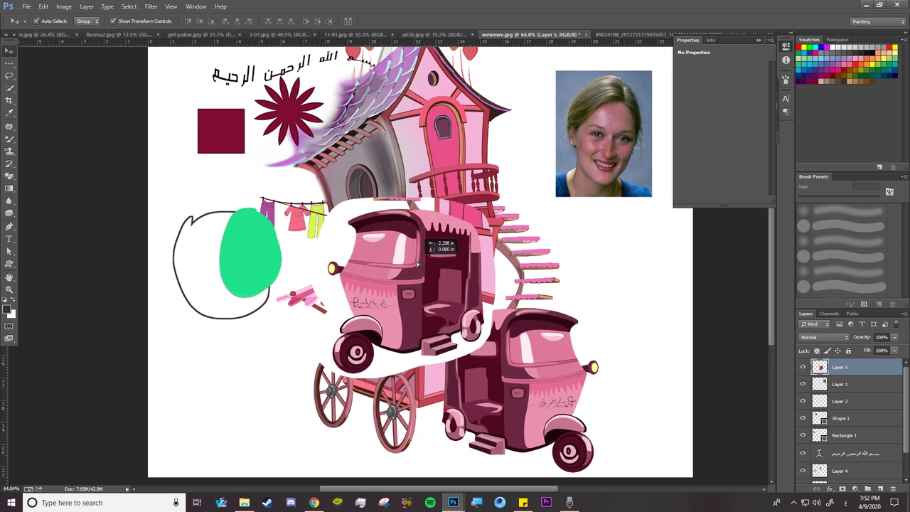
# Try a vertical flip on the rickshaw copy and undo it
pyautogui.click(45, 7)
pyautogui.moveTo(58, 192)
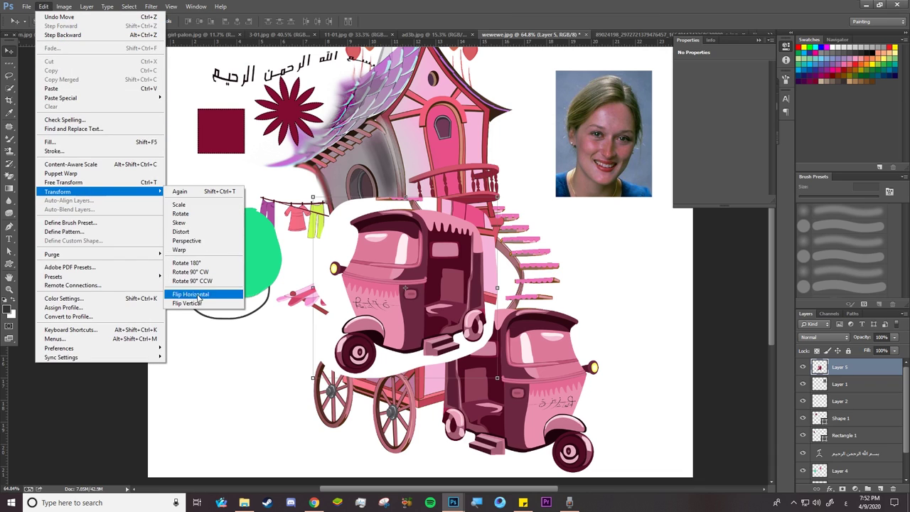
pyautogui.click(198, 303)
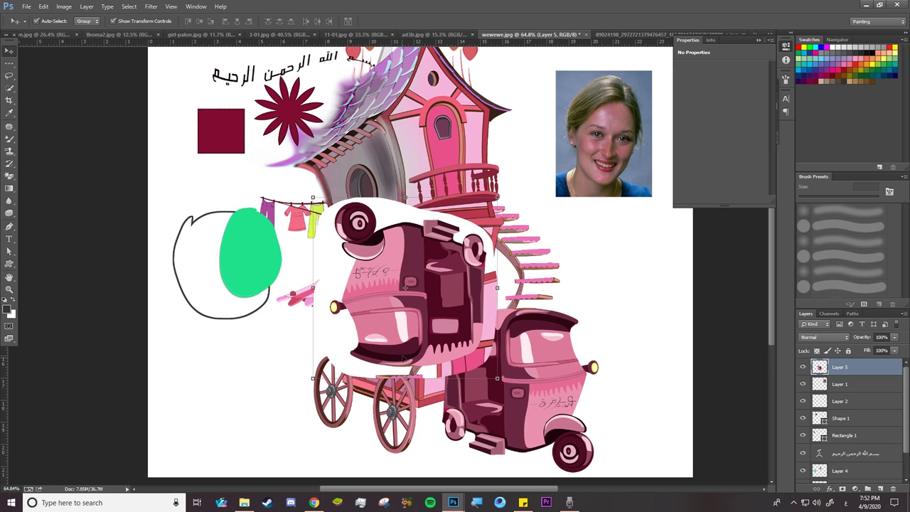
pyautogui.hotkey('ctrl', 'z')
pyautogui.click(43, 6)
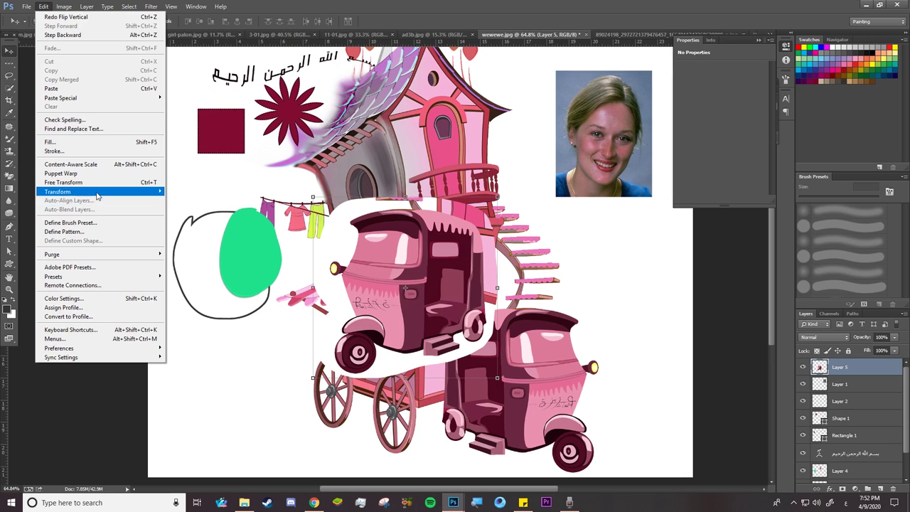
pyautogui.click(250, 236)
# Make Layer 4 active, test a Magic Wand selection on the green blob, then deselect
pyautogui.rightClick(250, 256)
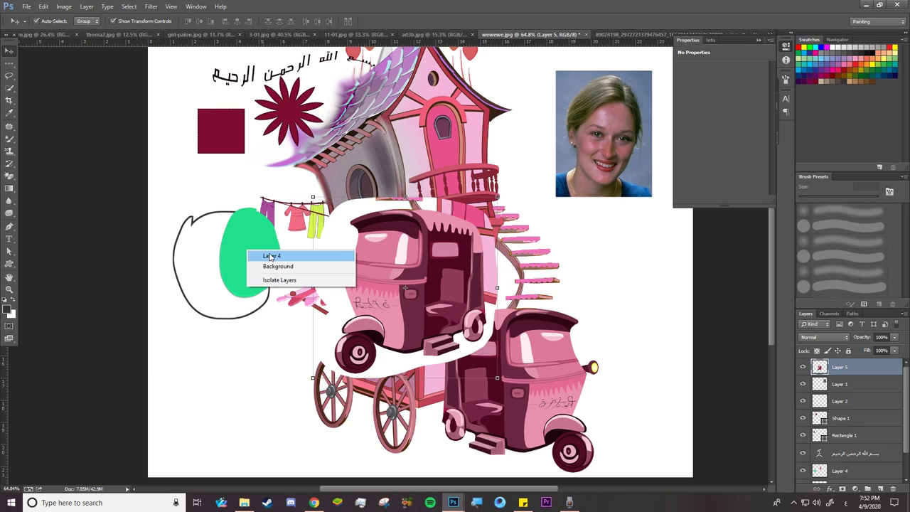
pyautogui.click(257, 256)
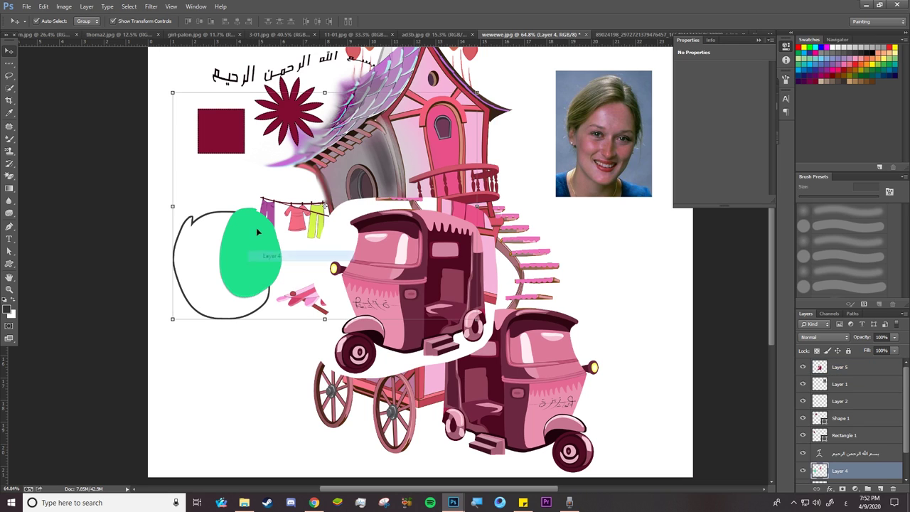
pyautogui.click(10, 88)
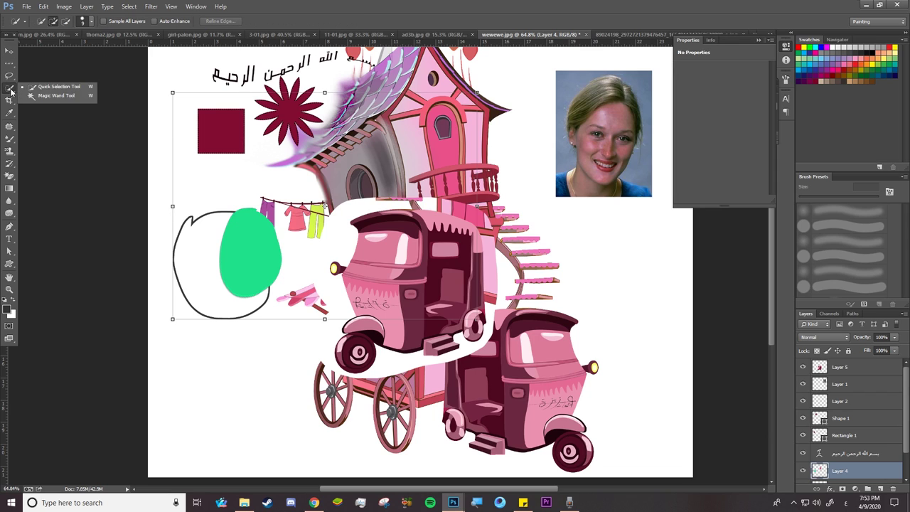
pyautogui.click(43, 96)
pyautogui.click(257, 251)
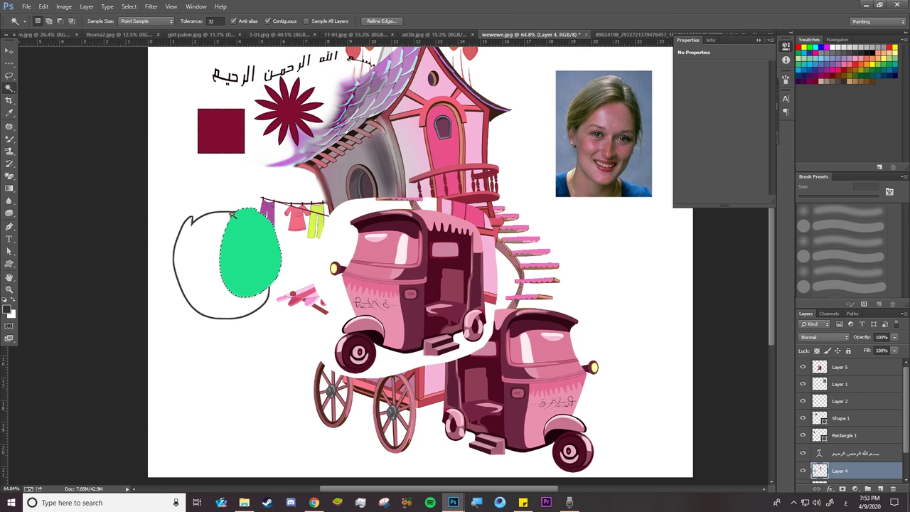
pyautogui.click(205, 201)
pyautogui.hotkey('ctrl', 'd')
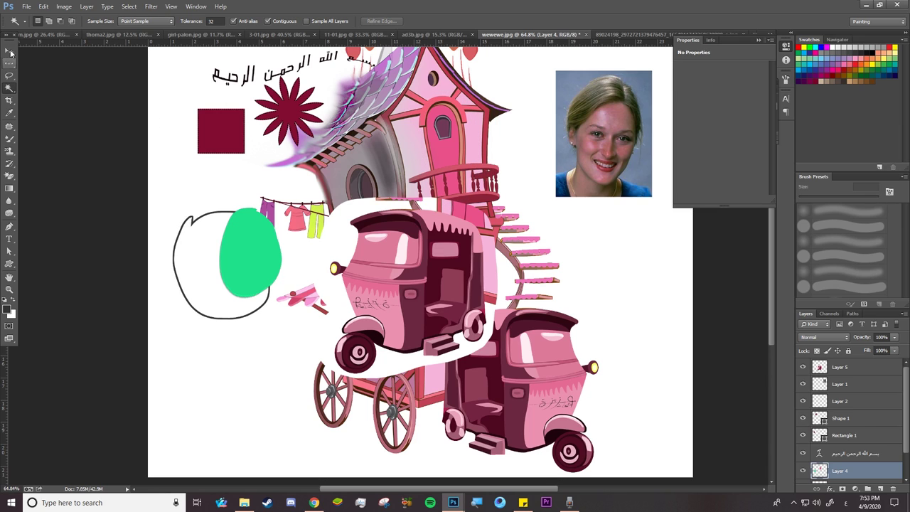
# Switch to the Brush Tool
pyautogui.click(9, 51)
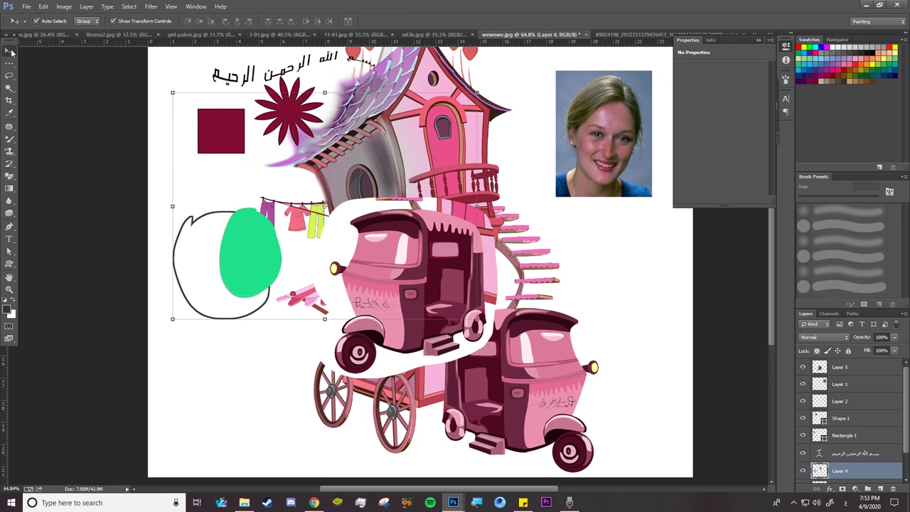
pyautogui.rightClick(9, 138)
pyautogui.click(36, 138)
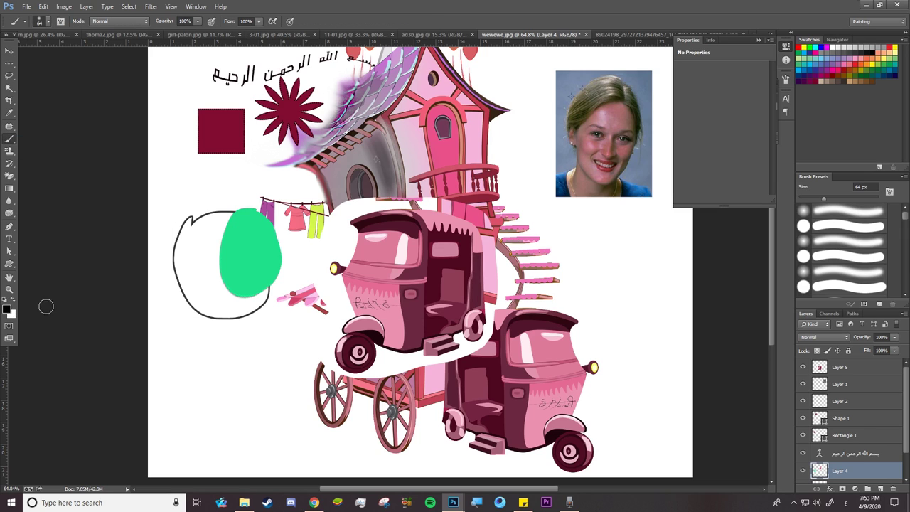
# Set brush hardness to 100% and paint a solid black blob on the right
pyautogui.moveTo(582, 241)
pyautogui.mouseDown()
pyautogui.moveTo(609, 269)
pyautogui.moveTo(629, 323)
pyautogui.mouseUp()
pyautogui.rightClick(610, 261)
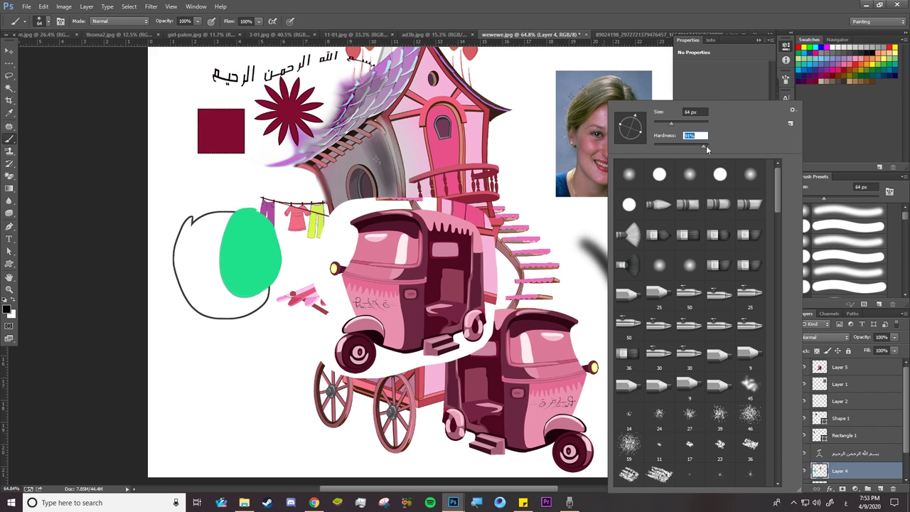
pyautogui.click(588, 241)
pyautogui.moveTo(585, 238)
pyautogui.mouseDown()
pyautogui.moveTo(628, 307)
pyautogui.moveTo(580, 236)
pyautogui.moveTo(622, 316)
pyautogui.moveTo(583, 239)
pyautogui.moveTo(598, 286)
pyautogui.moveTo(626, 315)
pyautogui.moveTo(589, 245)
pyautogui.moveTo(629, 318)
pyautogui.mouseUp()
# Reduce the brush to 34 px and paint a thin stem and pointed tip
pyautogui.rightClick(629, 318)
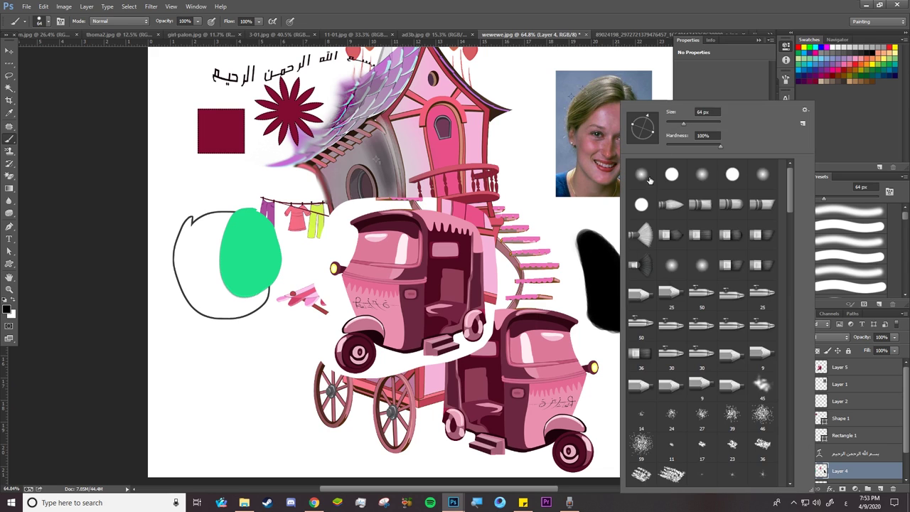
pyautogui.moveTo(682, 132); pyautogui.dragTo(676, 129)
pyautogui.click(594, 263)
pyautogui.moveTo(622, 325); pyautogui.dragTo(623, 374)
pyautogui.moveTo(613, 304)
pyautogui.mouseDown()
pyautogui.moveTo(575, 222)
pyautogui.moveTo(602, 307)
pyautogui.mouseUp()
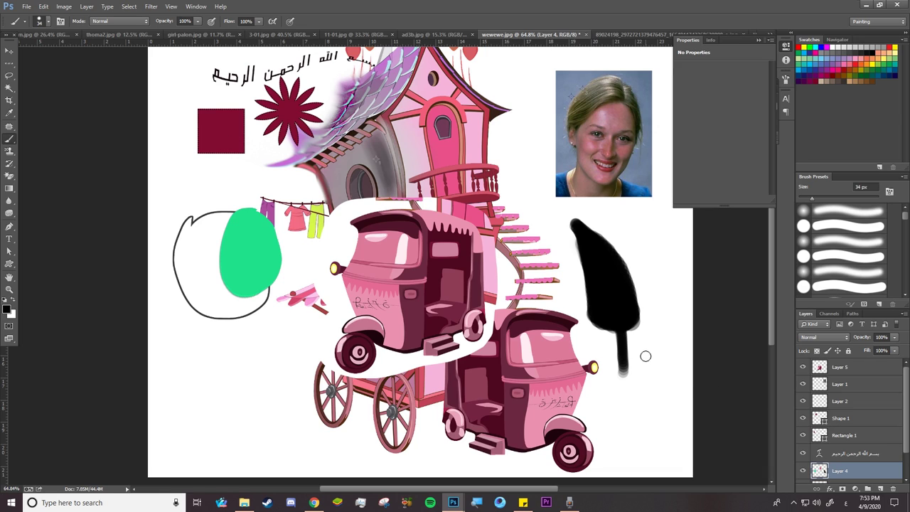
# Magic-Wand the black leaf shape and save it as a 528 px brush preset named 'بس'
pyautogui.click(14, 88)
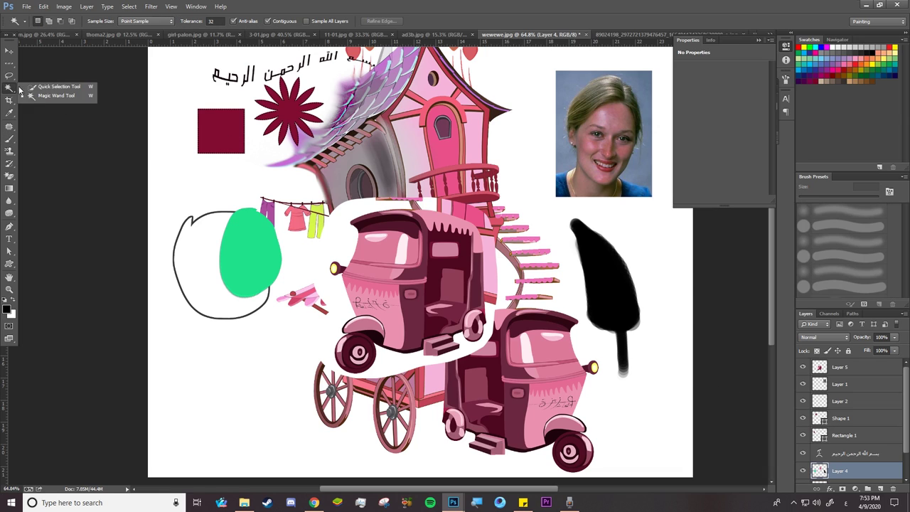
pyautogui.click(610, 283)
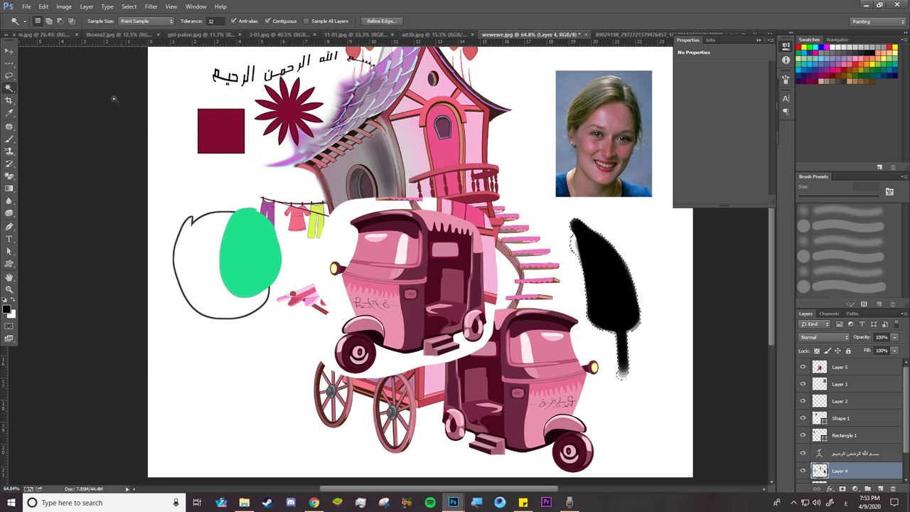
pyautogui.click(43, 7)
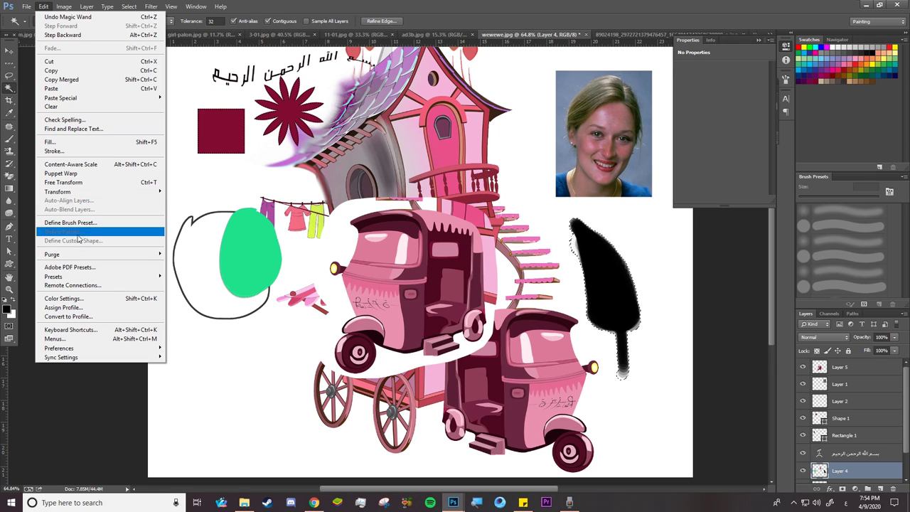
pyautogui.click(86, 223)
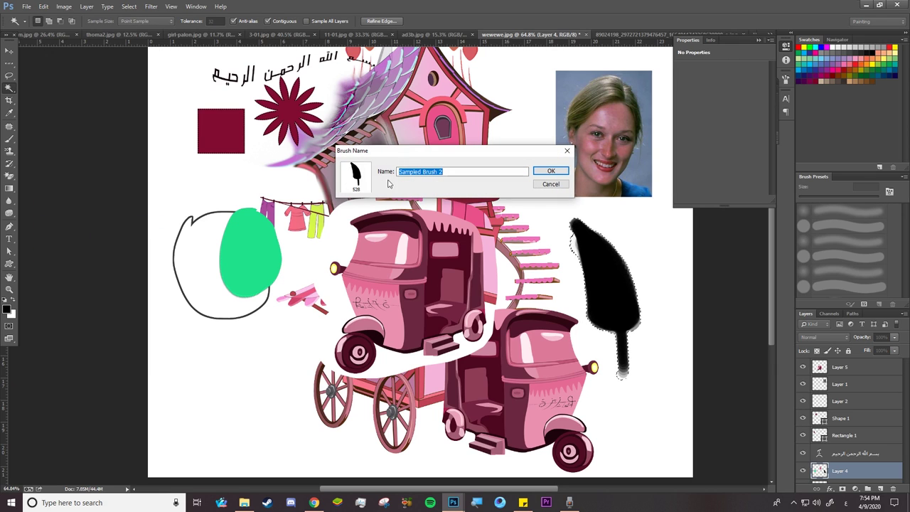
pyautogui.write('بسبس')
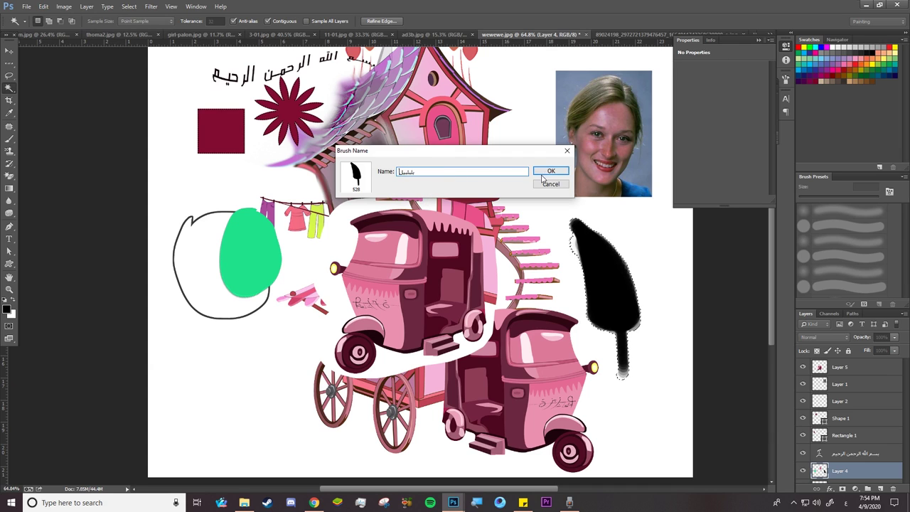
pyautogui.click(550, 171)
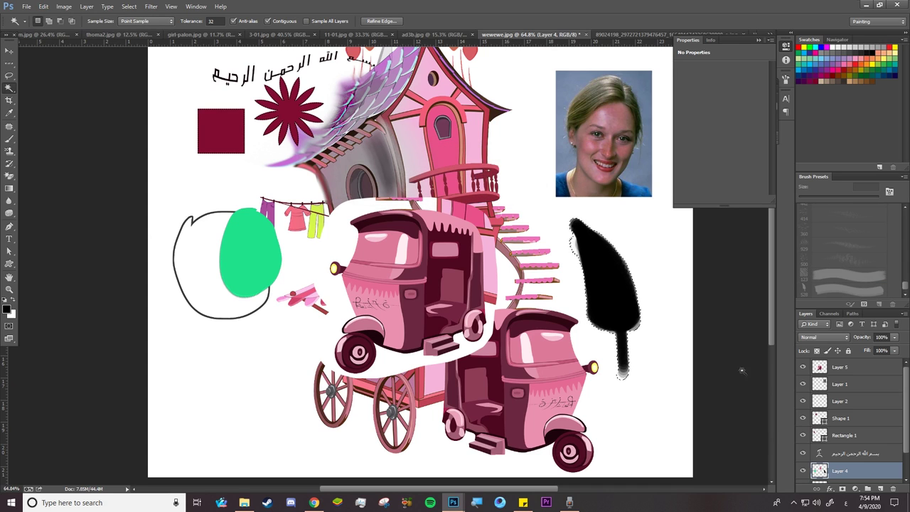
# Add a new layer, hide Layer 4 and clear the current selection
pyautogui.click(881, 488)
pyautogui.moveTo(905, 437); pyautogui.dragTo(903, 464)
pyautogui.click(803, 447)
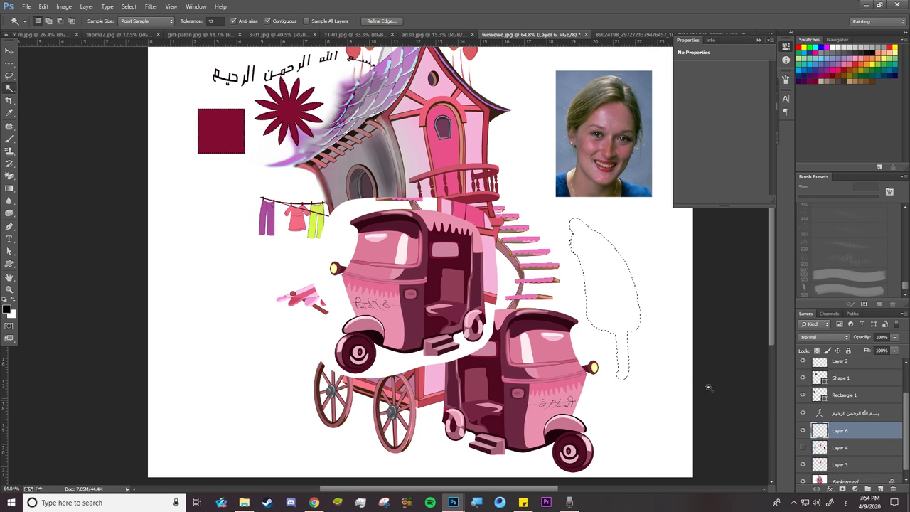
pyautogui.hotkey('ctrl', 'd')
# Paint broad black strokes across Layer 6 with the 528 px leaf brush
pyautogui.click(10, 138)
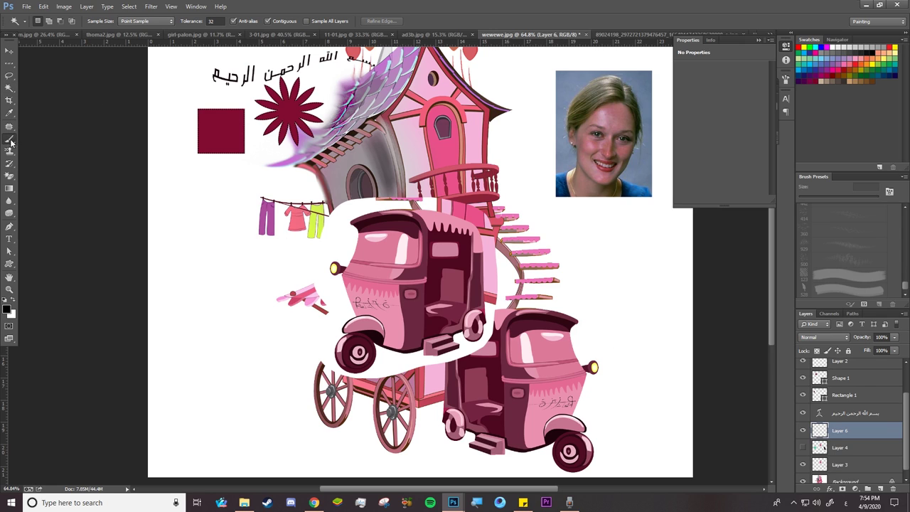
pyautogui.rightClick(218, 197)
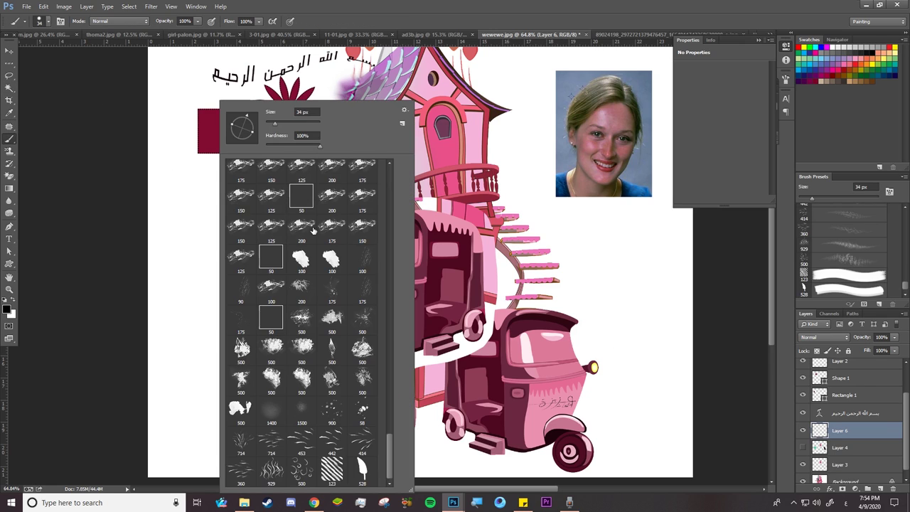
pyautogui.click(362, 470)
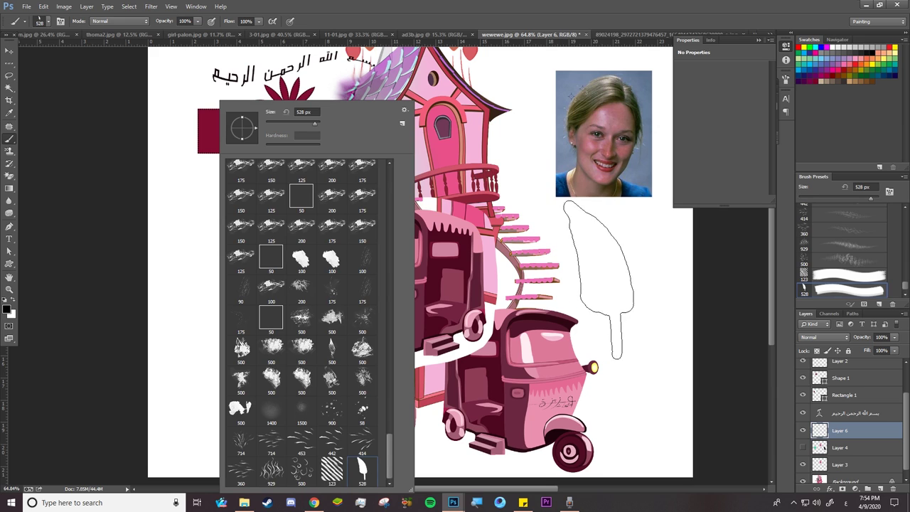
pyautogui.moveTo(599, 281)
pyautogui.mouseDown()
pyautogui.moveTo(576, 291)
pyautogui.moveTo(288, 217)
pyautogui.mouseUp()
pyautogui.click(228, 334)
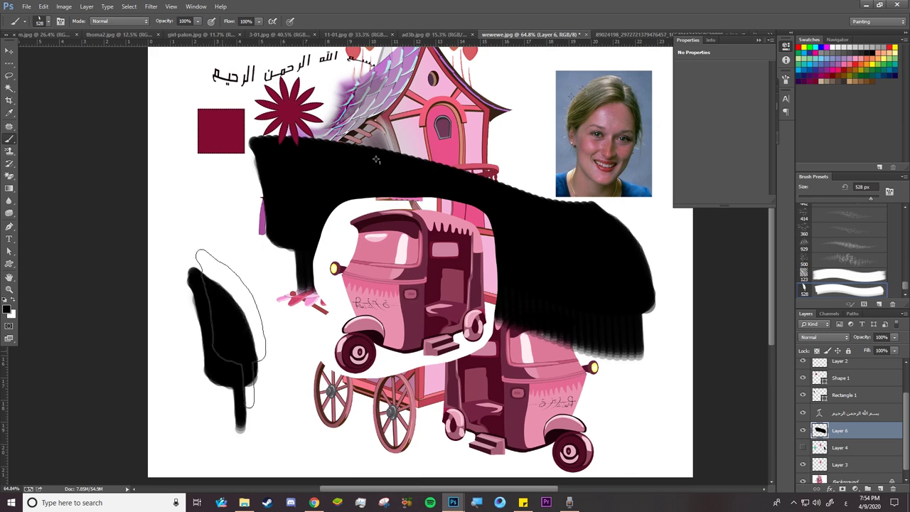
pyautogui.moveTo(232, 327); pyautogui.dragTo(291, 228)
# Enable Transfer with Pen Pressure opacity control and set the brush size to 146 px
pyautogui.click(60, 21)
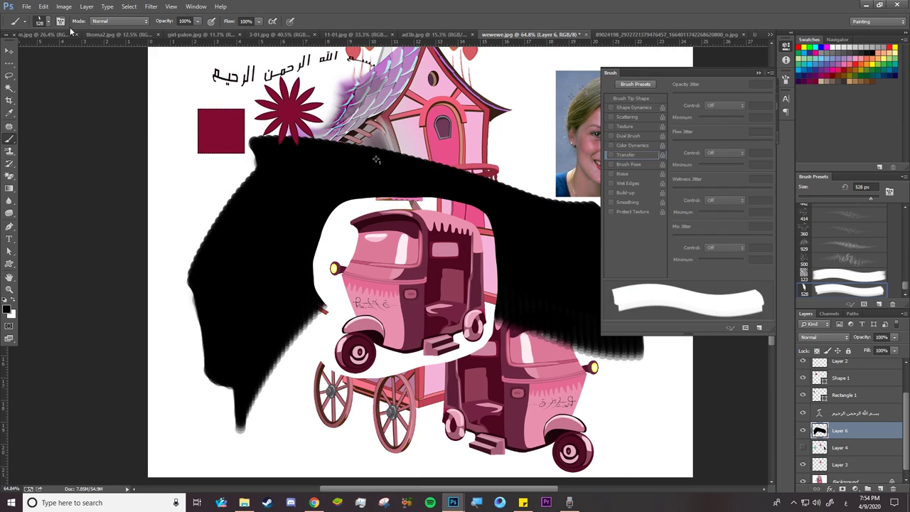
pyautogui.click(611, 155)
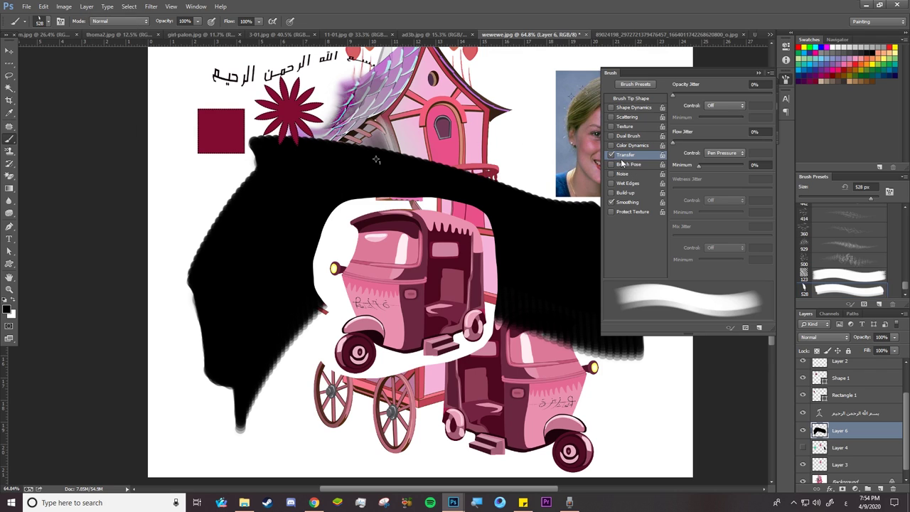
pyautogui.click(722, 105)
pyautogui.click(716, 128)
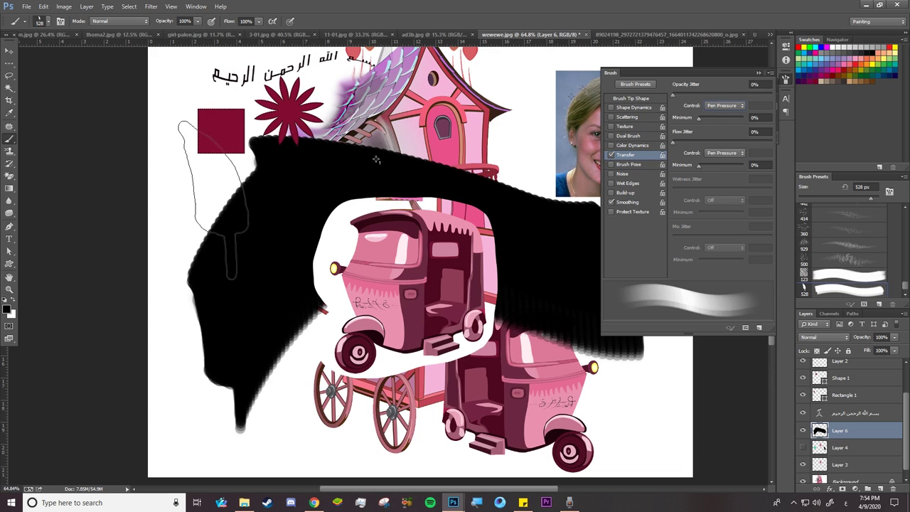
pyautogui.rightClick(264, 103)
pyautogui.click(337, 125)
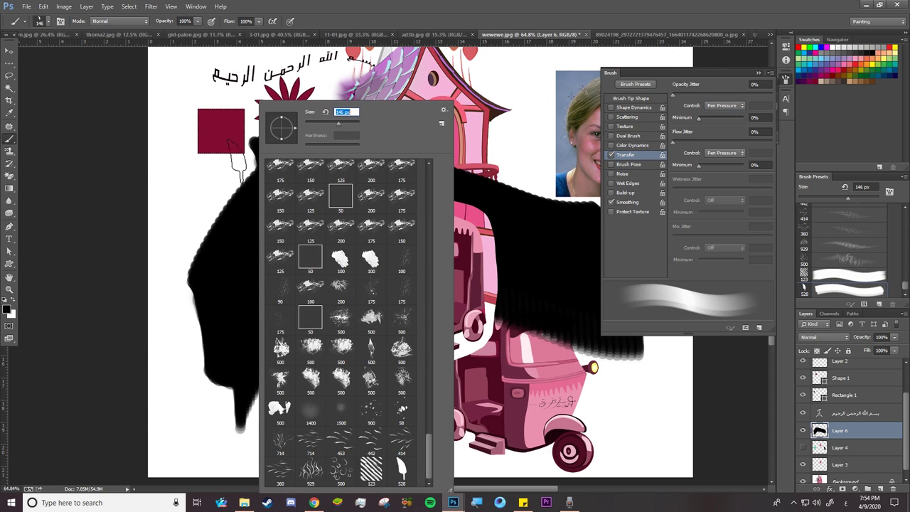
# Hide Layer 6, add Layer 7 and paint grey and dark diagonal strokes at left
pyautogui.click(803, 431)
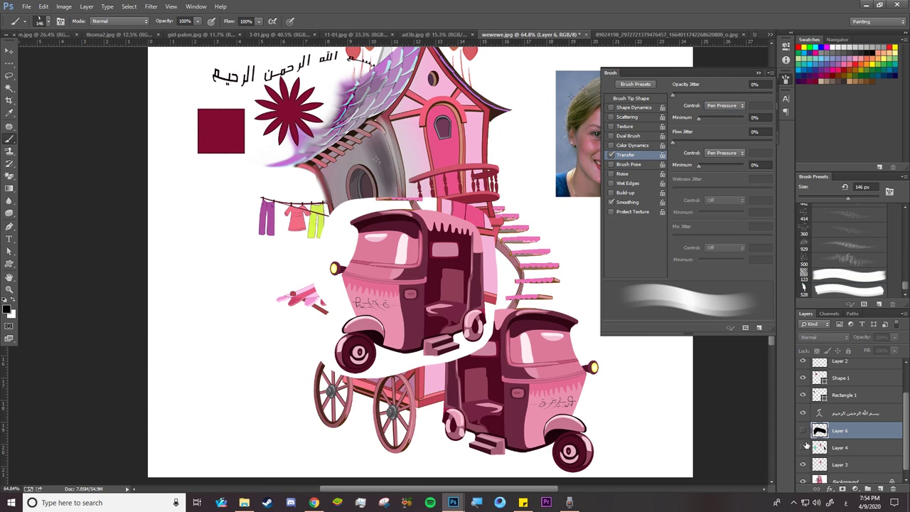
pyautogui.click(880, 489)
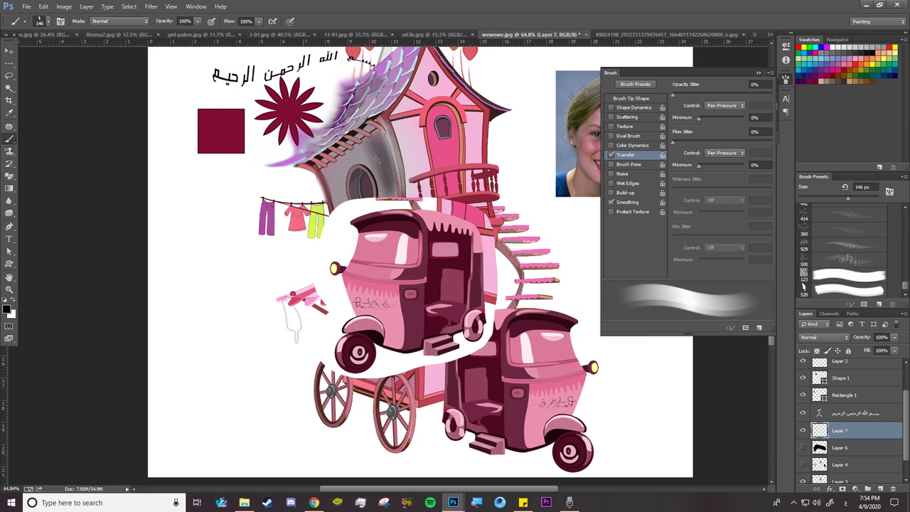
pyautogui.moveTo(198, 331); pyautogui.dragTo(238, 263)
pyautogui.moveTo(249, 317)
pyautogui.mouseDown()
pyautogui.moveTo(289, 270)
pyautogui.moveTo(210, 345)
pyautogui.moveTo(205, 306)
pyautogui.moveTo(239, 377)
pyautogui.mouseUp()
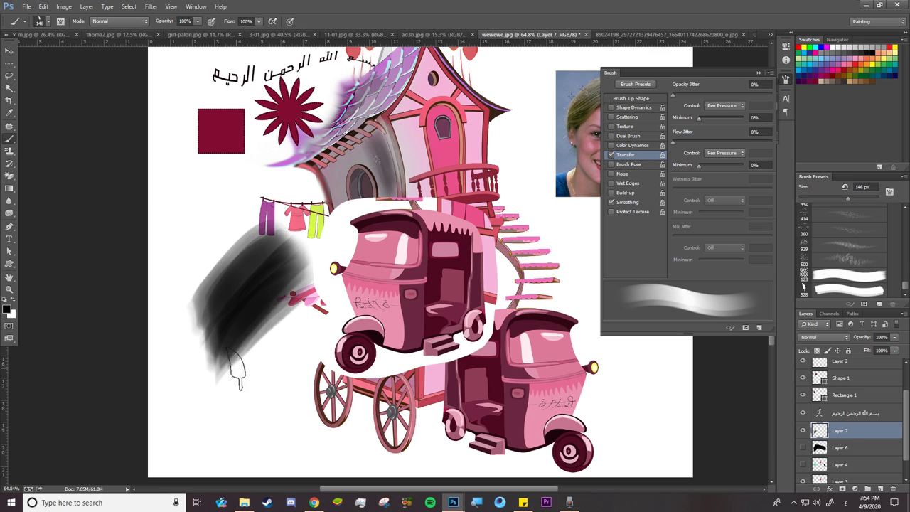
# Increase brush tip spacing and paint spaced grey diagonal dabs at lower left
pyautogui.click(629, 99)
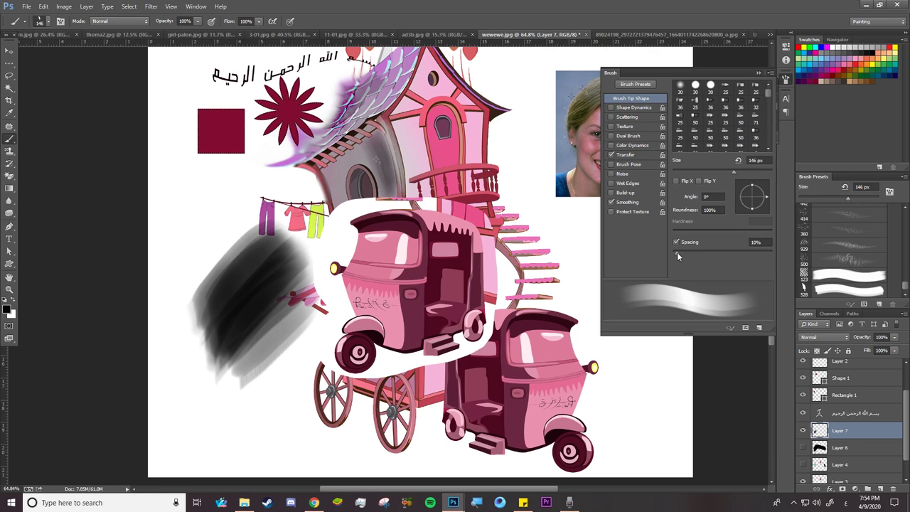
pyautogui.moveTo(678, 254); pyautogui.dragTo(707, 253)
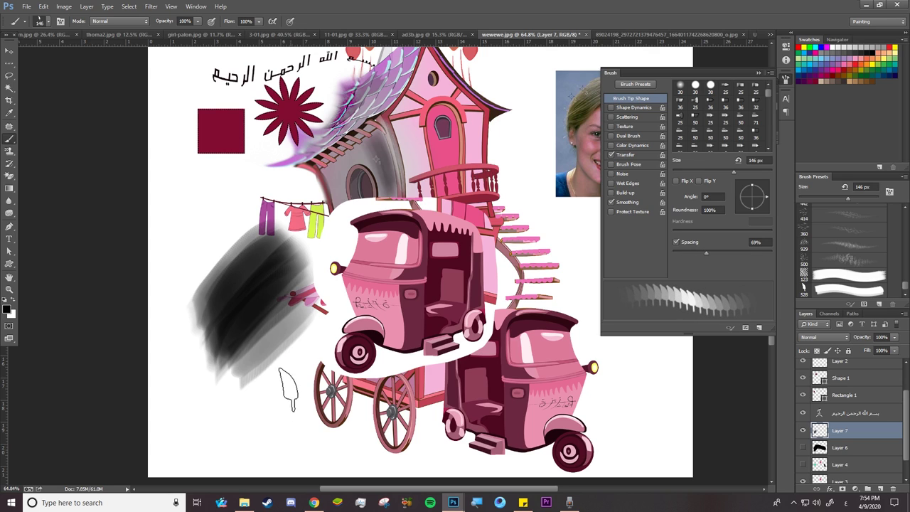
pyautogui.moveTo(249, 435); pyautogui.dragTo(338, 332)
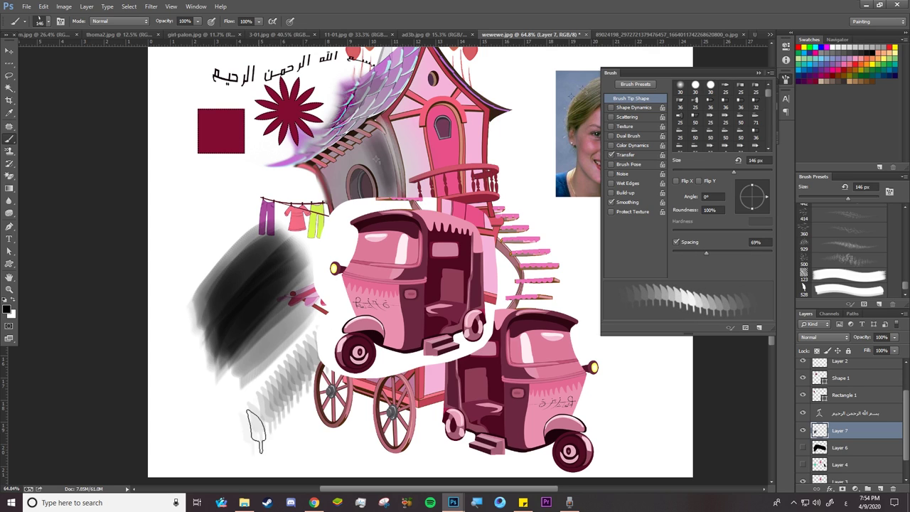
pyautogui.moveTo(257, 431)
pyautogui.mouseDown()
pyautogui.moveTo(303, 398)
pyautogui.moveTo(356, 329)
pyautogui.mouseUp()
pyautogui.moveTo(269, 448); pyautogui.dragTo(386, 328)
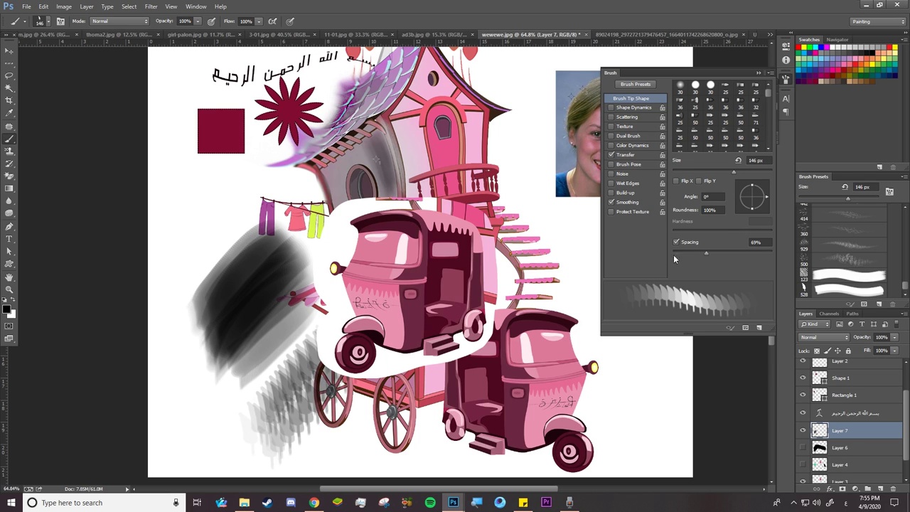
# Drop brush spacing to 1% and darken the lower-left band with dense strokes
pyautogui.moveTo(695, 254); pyautogui.dragTo(647, 258)
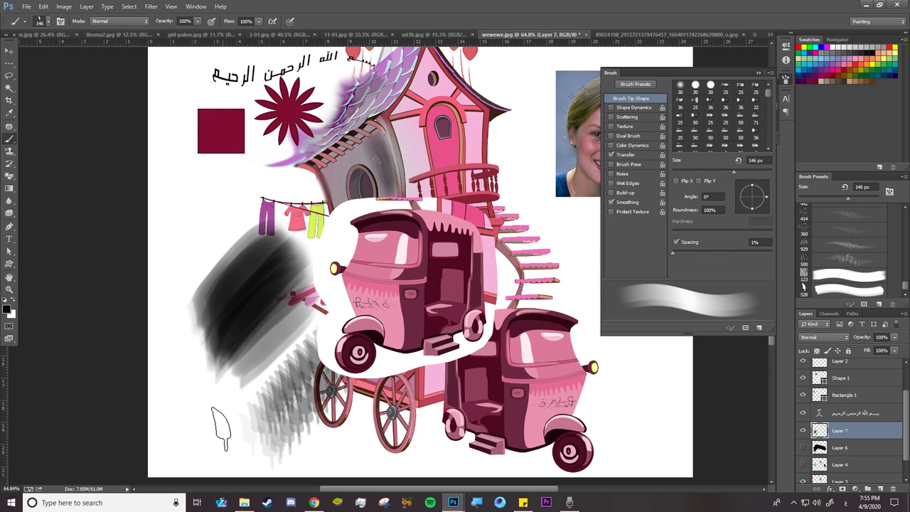
pyautogui.moveTo(217, 423); pyautogui.dragTo(320, 328)
pyautogui.moveTo(214, 429)
pyautogui.mouseDown()
pyautogui.moveTo(321, 327)
pyautogui.moveTo(320, 313)
pyautogui.mouseUp()
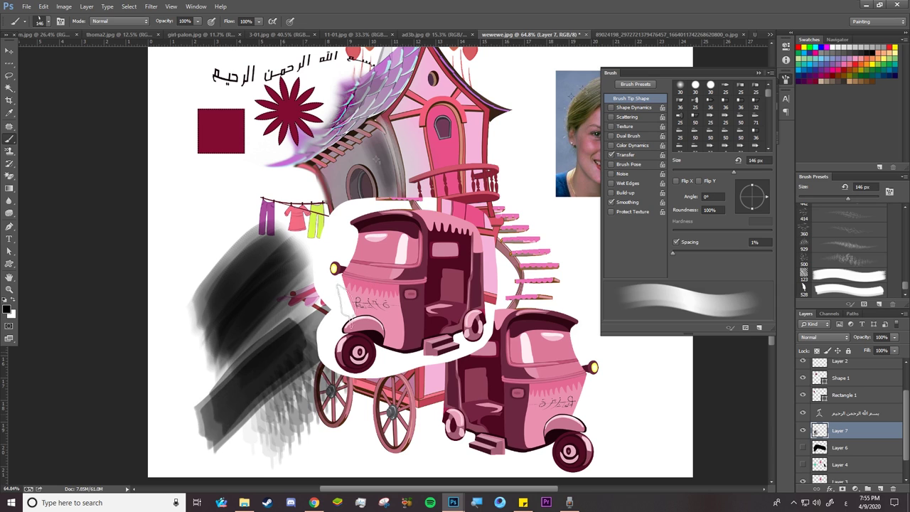
pyautogui.moveTo(217, 435); pyautogui.dragTo(327, 306)
pyautogui.moveTo(213, 409); pyautogui.dragTo(318, 287)
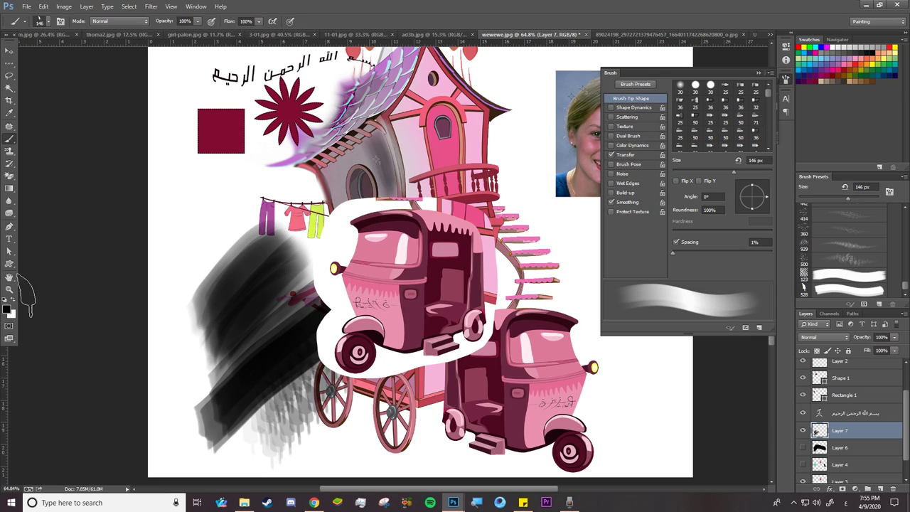
# Set the foreground colour to green in the Color Picker
pyautogui.click(8, 309)
pyautogui.click(380, 358)
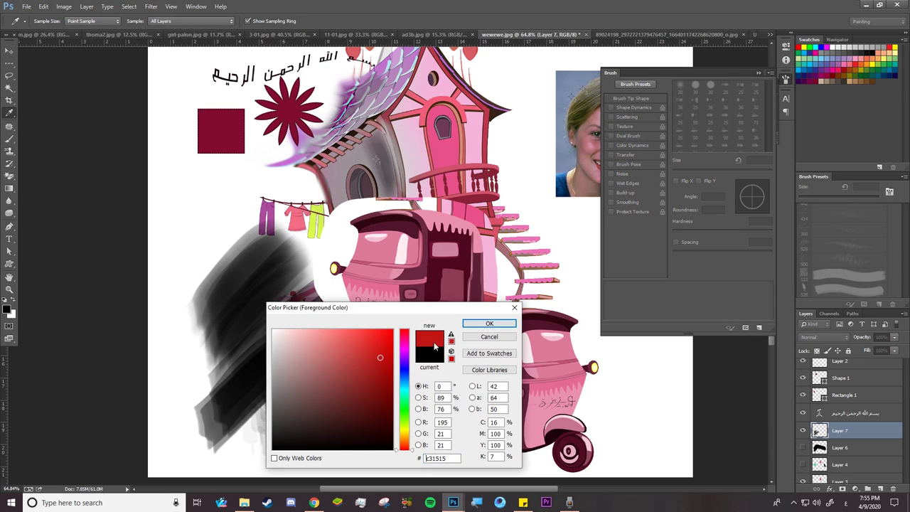
pyautogui.click(409, 405)
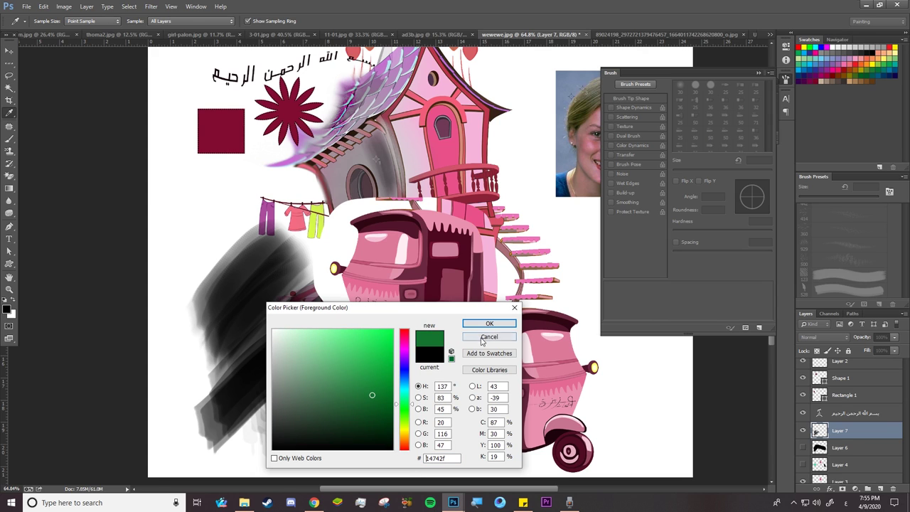
pyautogui.click(489, 323)
# Paint green strokes over the left side, clothesline, roof and round window
pyautogui.moveTo(181, 338); pyautogui.dragTo(311, 245)
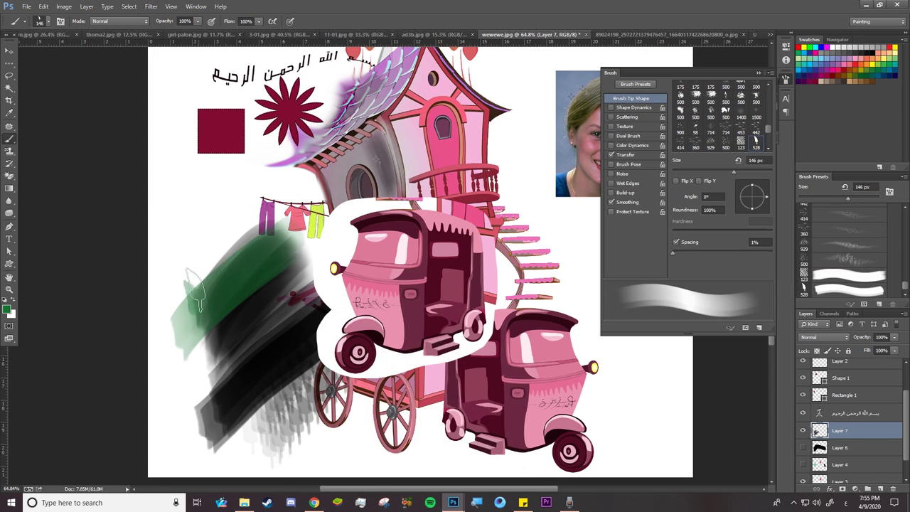
pyautogui.moveTo(192, 306); pyautogui.dragTo(335, 153)
pyautogui.moveTo(196, 263); pyautogui.dragTo(367, 183)
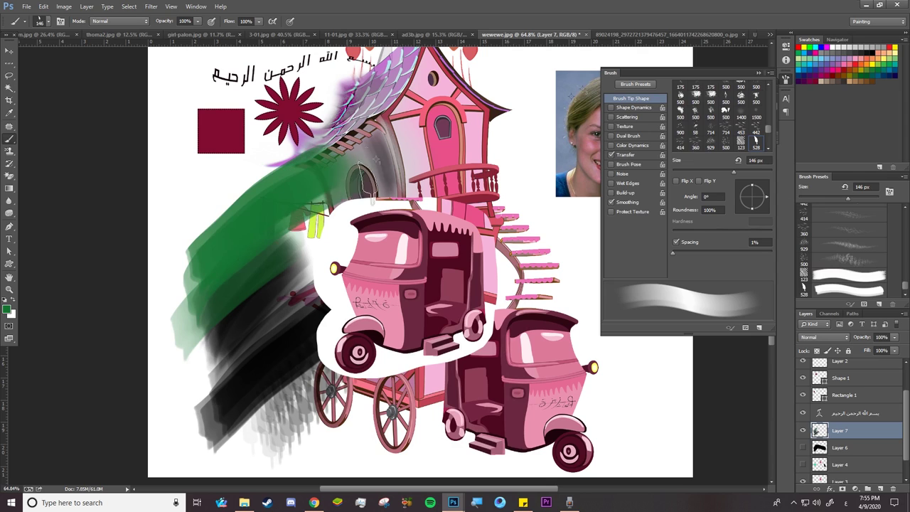
pyautogui.moveTo(226, 269); pyautogui.dragTo(405, 157)
pyautogui.moveTo(265, 247); pyautogui.dragTo(426, 153)
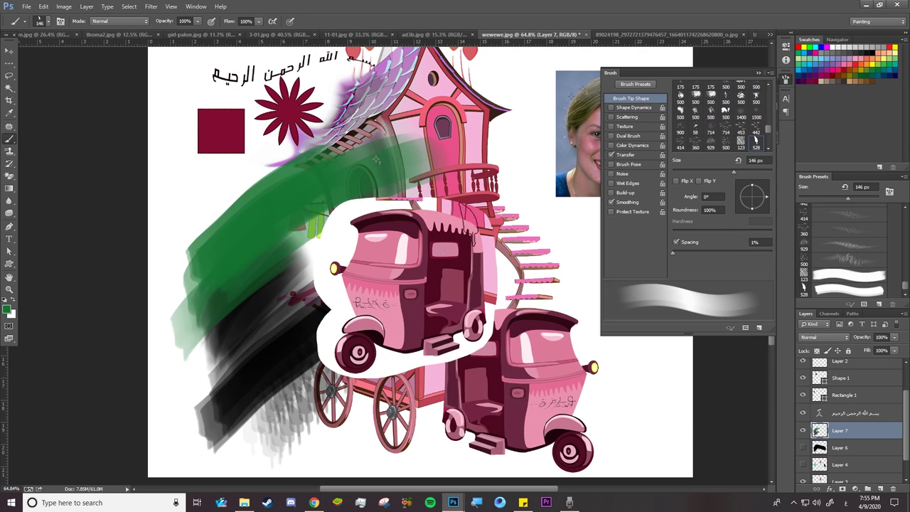
# Enable Scattering at 157%, count 3, and widen the green band at upper left
pyautogui.click(622, 118)
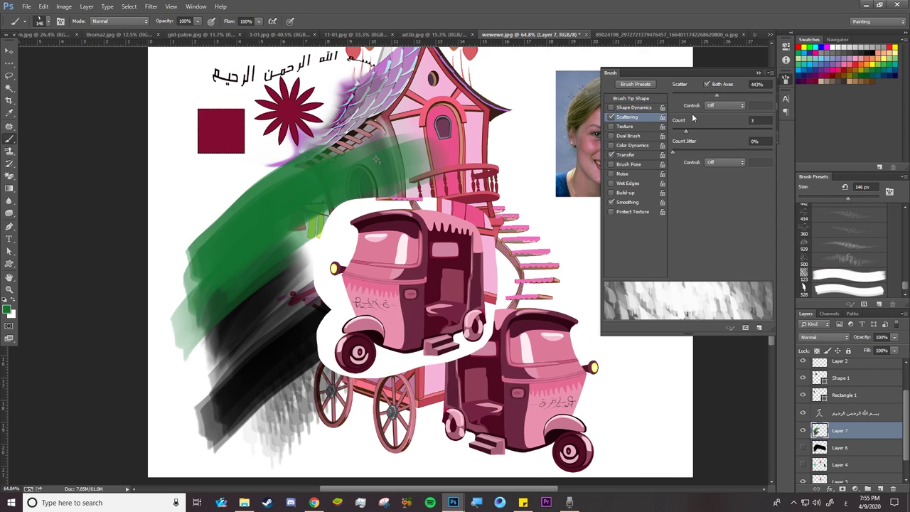
pyautogui.moveTo(708, 99)
pyautogui.mouseDown()
pyautogui.moveTo(677, 100)
pyautogui.moveTo(689, 100)
pyautogui.mouseUp()
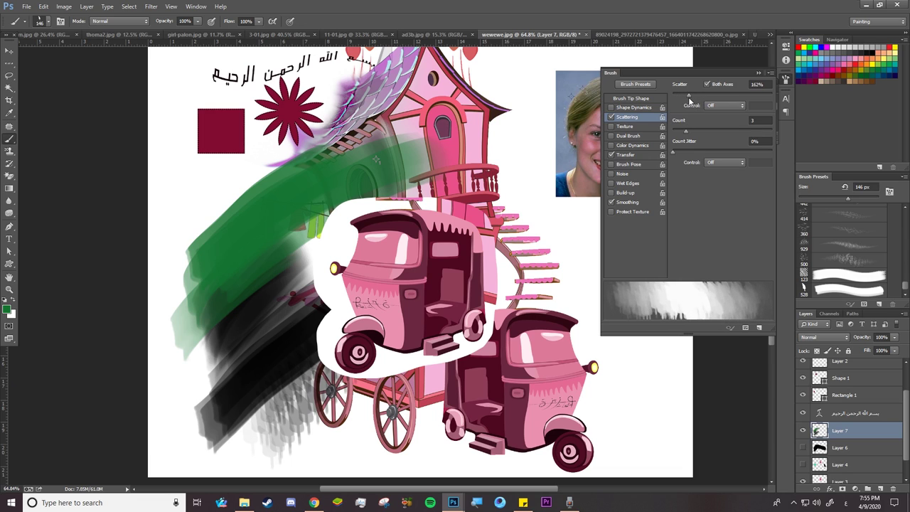
pyautogui.moveTo(211, 215)
pyautogui.mouseDown()
pyautogui.moveTo(298, 228)
pyautogui.moveTo(263, 264)
pyautogui.moveTo(264, 193)
pyautogui.moveTo(240, 260)
pyautogui.moveTo(227, 348)
pyautogui.moveTo(356, 370)
pyautogui.moveTo(214, 441)
pyautogui.moveTo(254, 366)
pyautogui.moveTo(274, 244)
pyautogui.mouseUp()
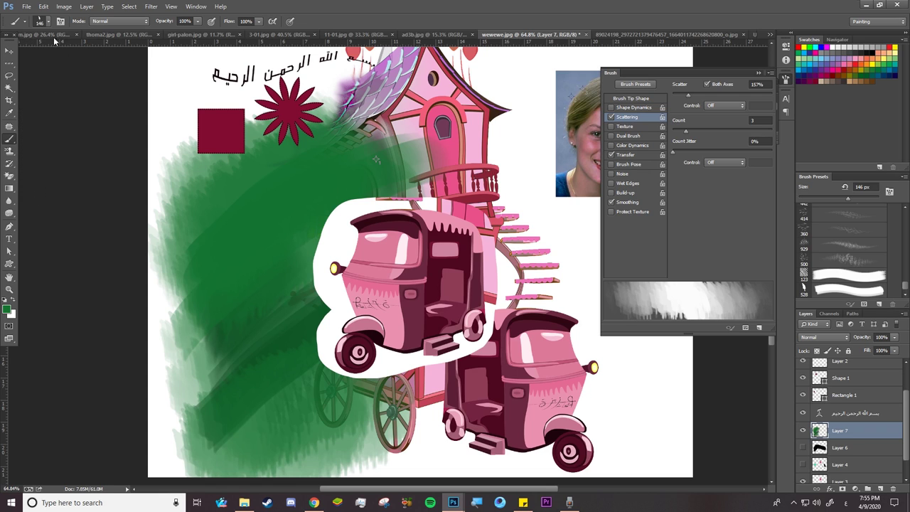
# Select the Shape 1 flower layer and rasterize it
pyautogui.click(44, 7)
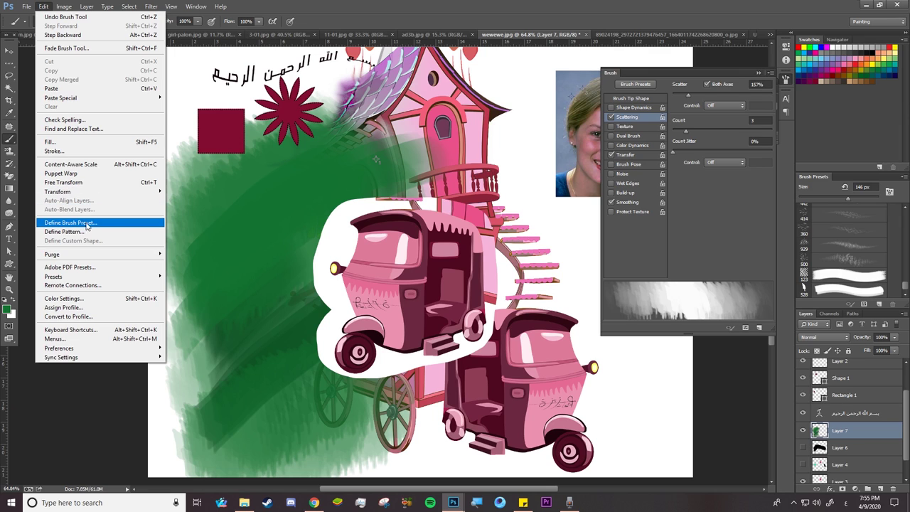
pyautogui.click(276, 250)
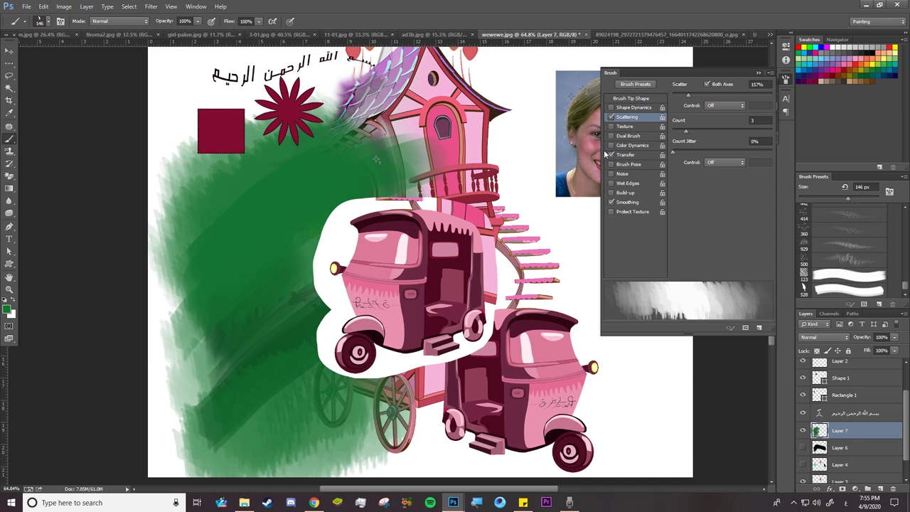
pyautogui.press('v')
pyautogui.rightClick(293, 121)
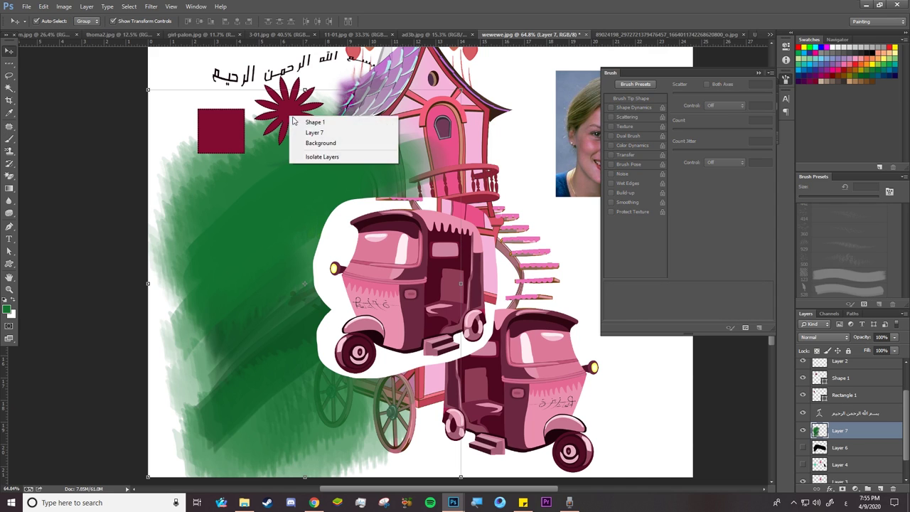
pyautogui.click(312, 122)
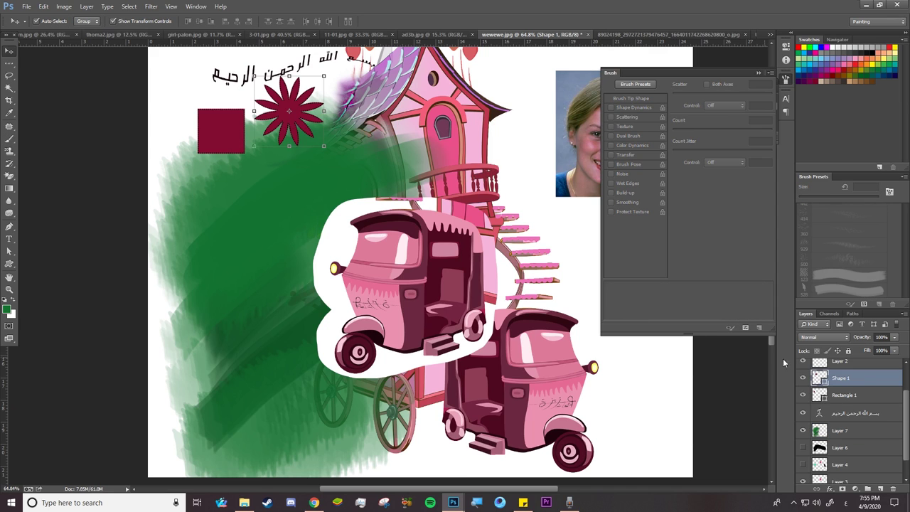
pyautogui.rightClick(877, 382)
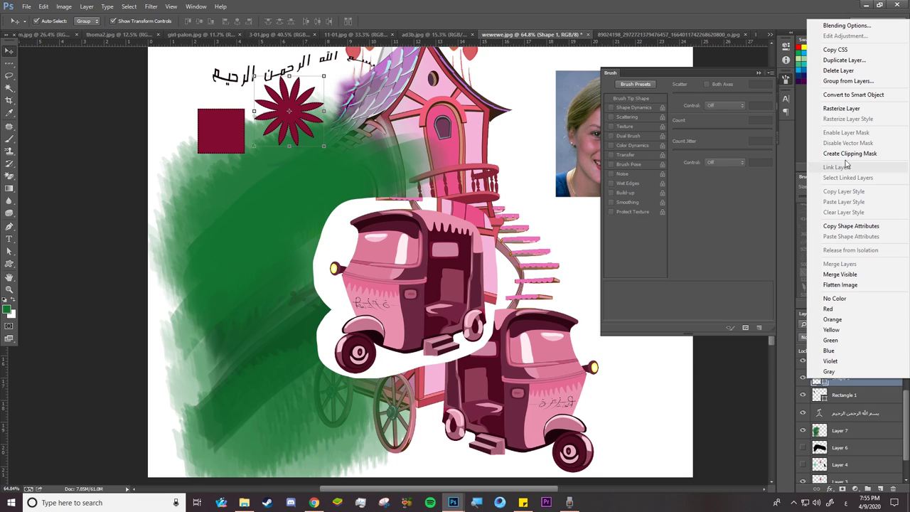
pyautogui.click(845, 109)
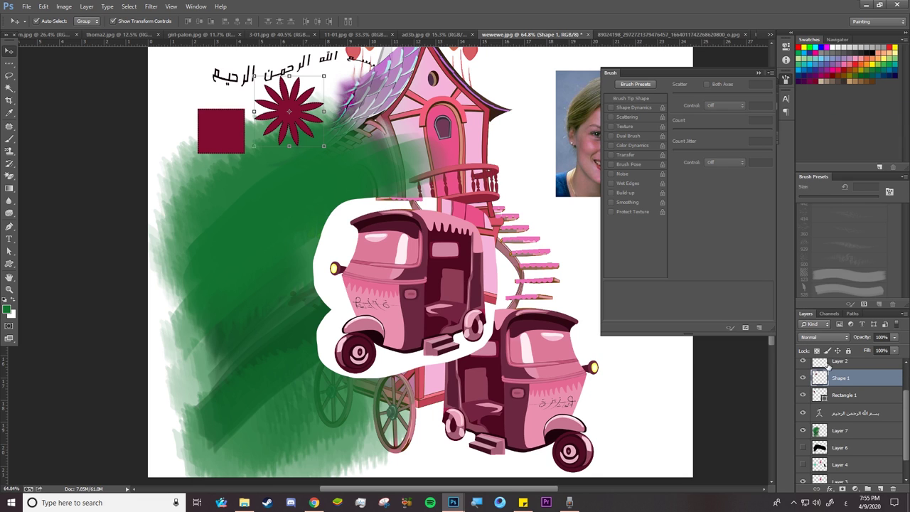
# Hide the tuk-tuk, photo, green strokes, Arabic text and red square, and move the flower beside the cart wheel
pyautogui.click(906, 373)
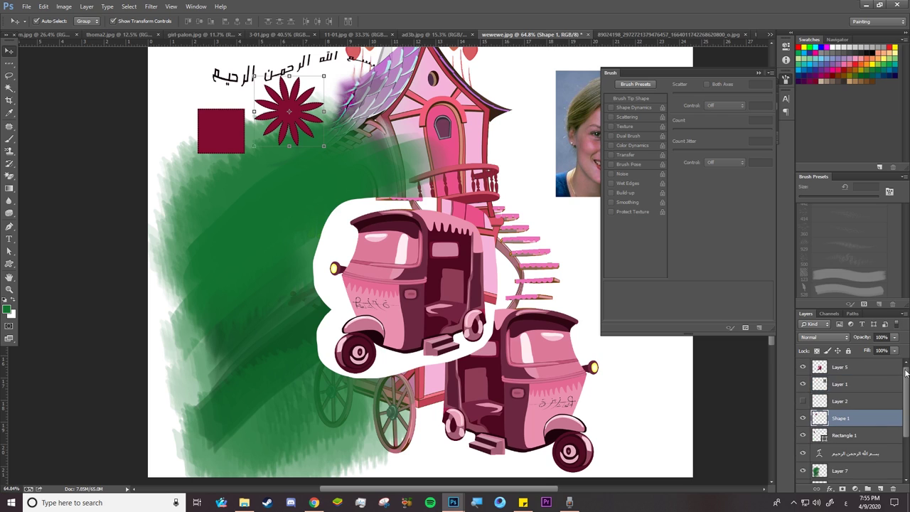
pyautogui.click(804, 367)
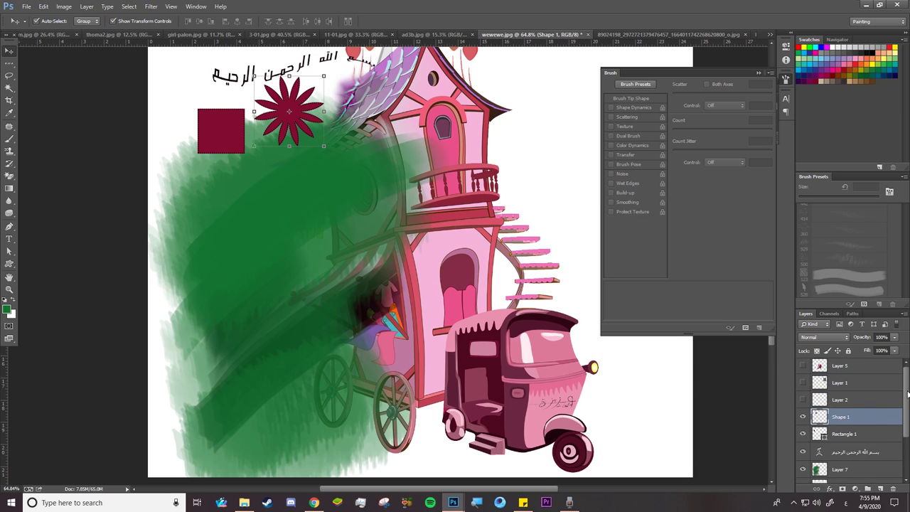
pyautogui.scroll(-1, 809, 415)
pyautogui.moveTo(801, 446); pyautogui.dragTo(805, 471)
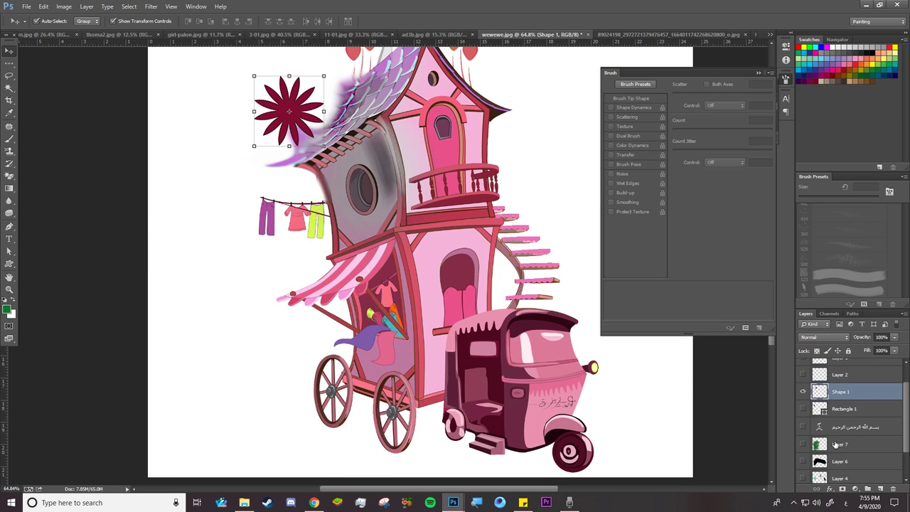
pyautogui.moveTo(290, 100); pyautogui.dragTo(263, 347)
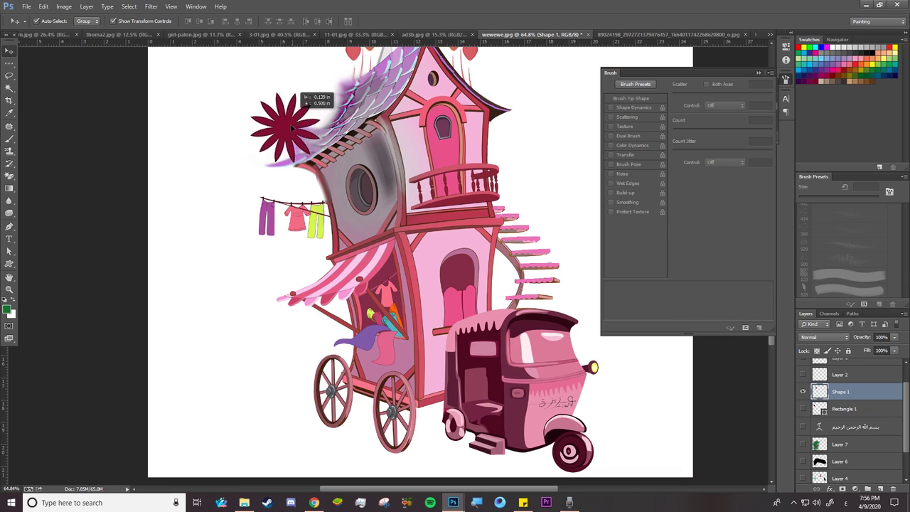
# Start Edit > Define Pattern, then cancel it
pyautogui.click(43, 7)
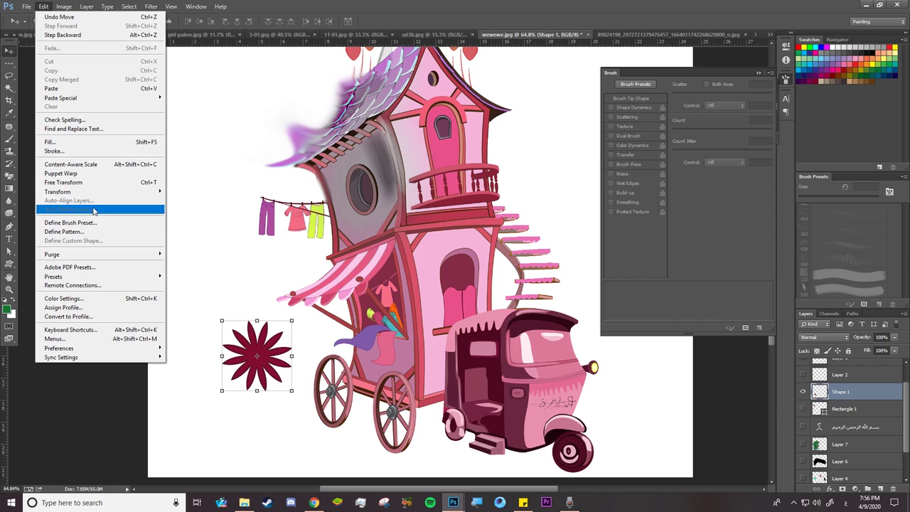
pyautogui.click(78, 233)
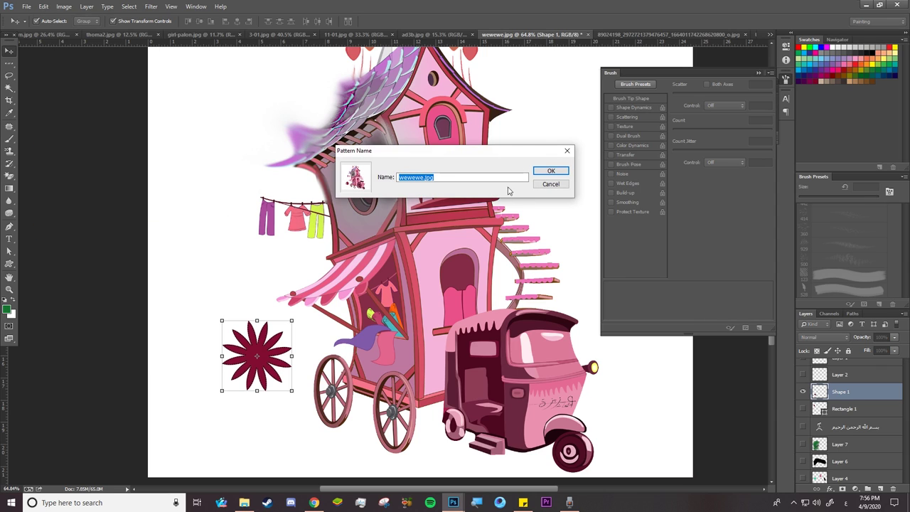
pyautogui.click(551, 186)
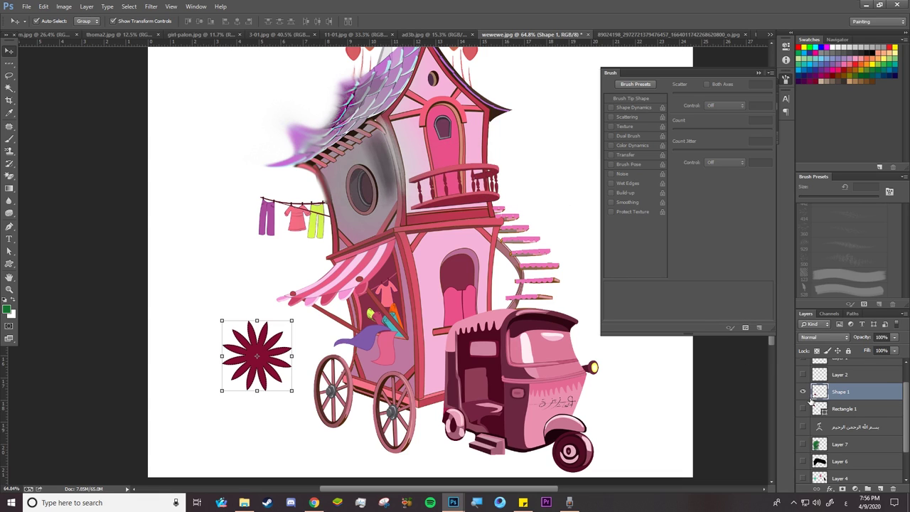
# Draw a rectangular marquee around the flower and zoom in on it
pyautogui.click(11, 80)
pyautogui.click(11, 76)
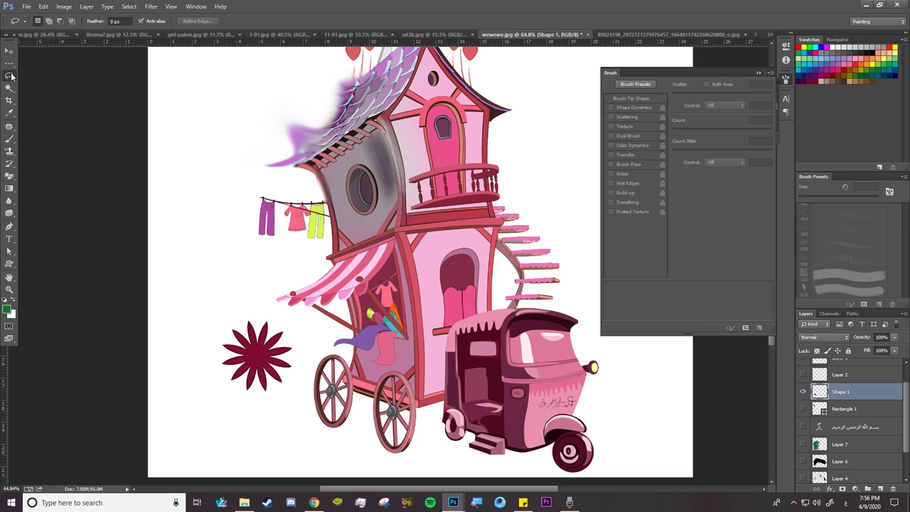
pyautogui.click(9, 63)
pyautogui.click(53, 64)
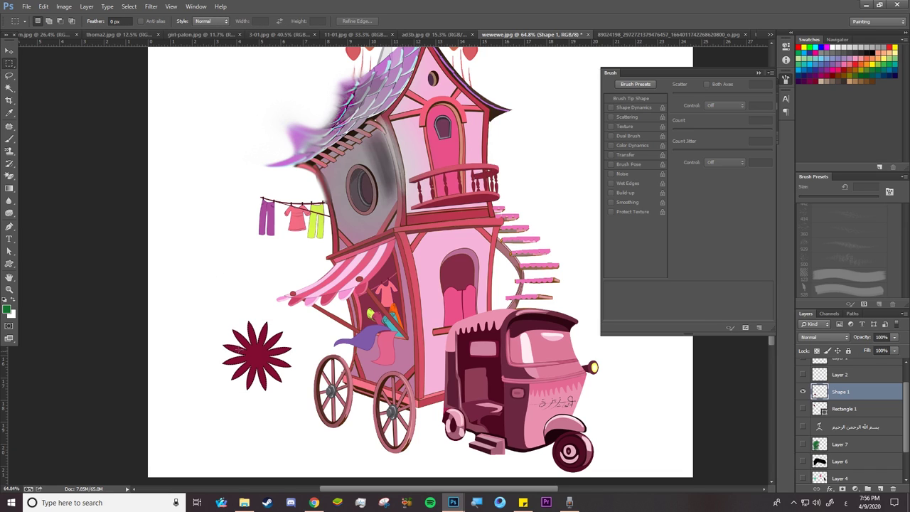
pyautogui.moveTo(219, 323); pyautogui.dragTo(290, 393)
pyautogui.press('z')
pyautogui.click(256, 405)
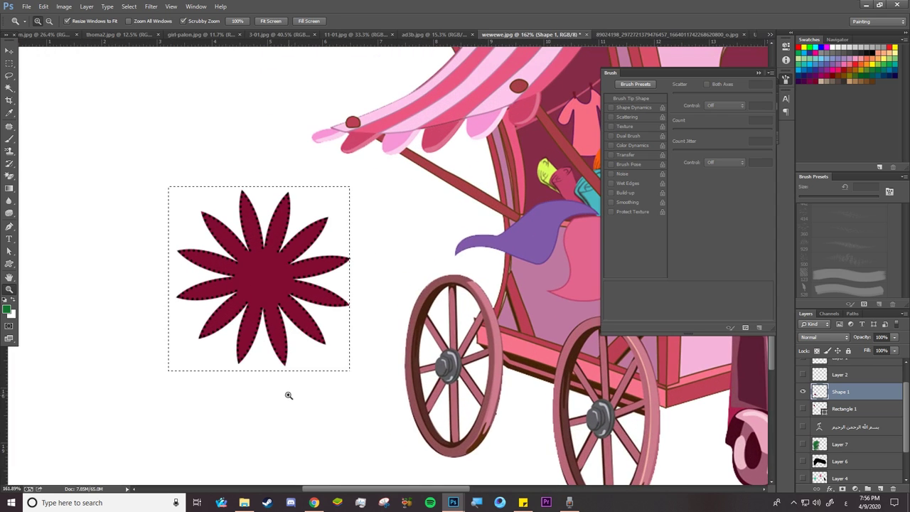
# Transform the selection so its left, top and bottom edges fit the petals (about 96%)
pyautogui.click(9, 64)
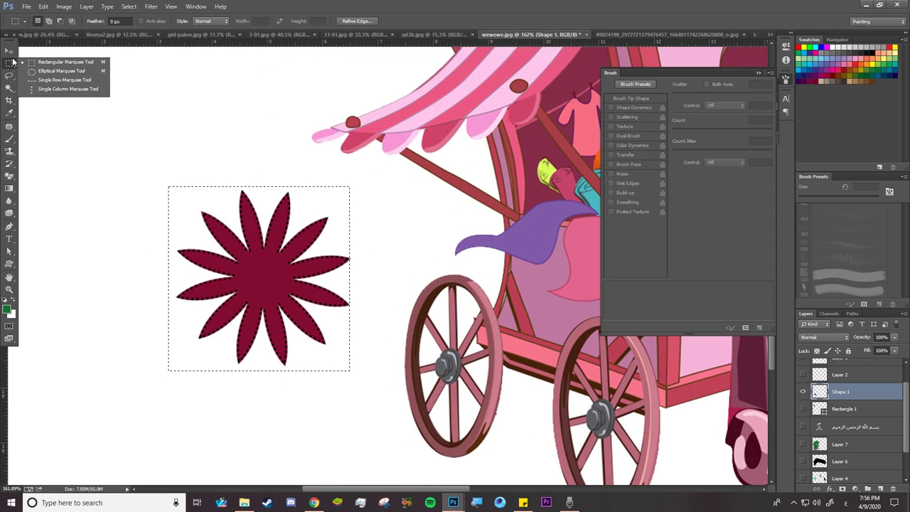
pyautogui.click(128, 7)
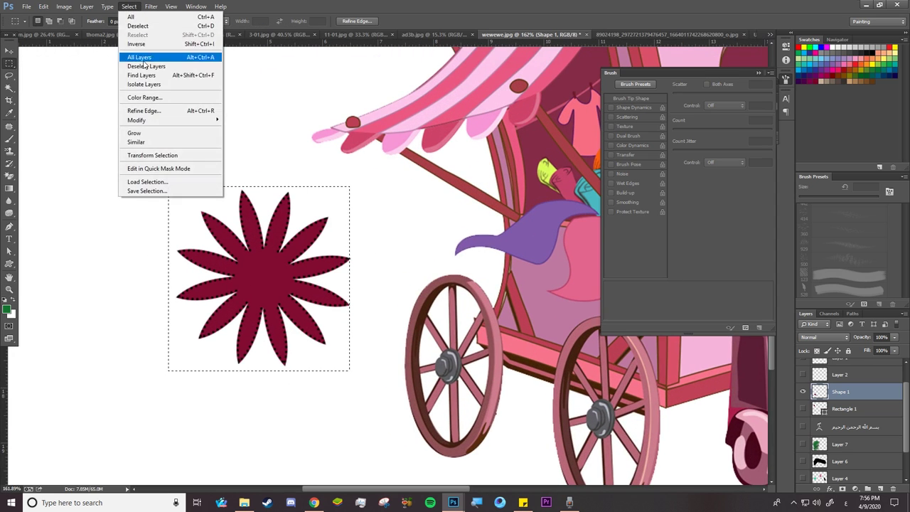
pyautogui.click(158, 156)
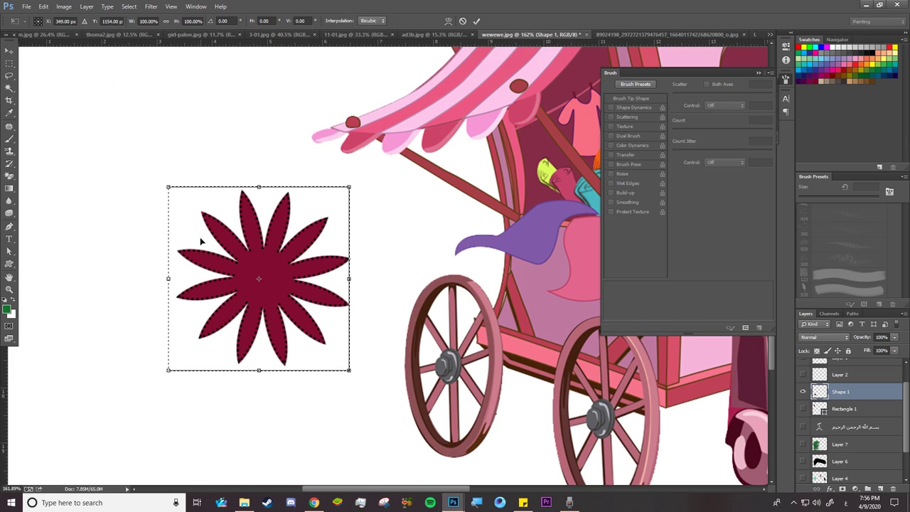
pyautogui.moveTo(172, 278); pyautogui.dragTo(176, 279)
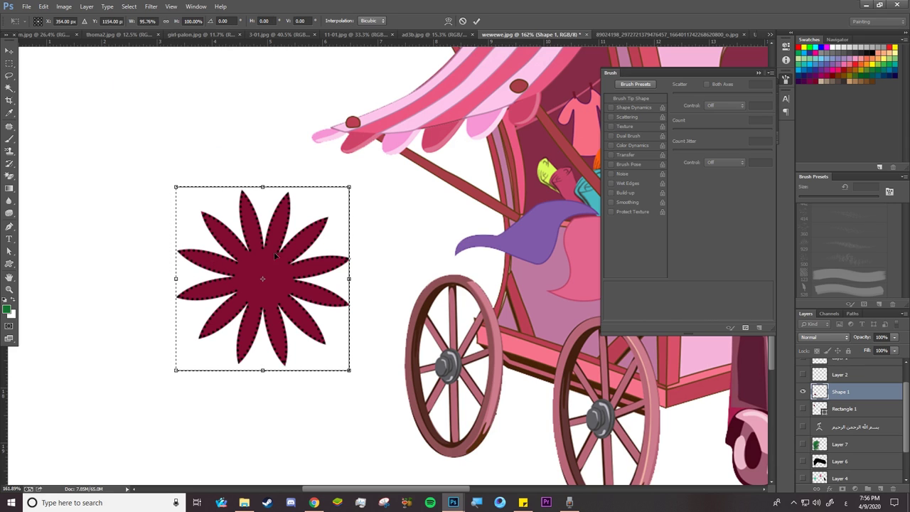
pyautogui.moveTo(264, 187); pyautogui.dragTo(264, 190)
pyautogui.moveTo(263, 371); pyautogui.dragTo(263, 365)
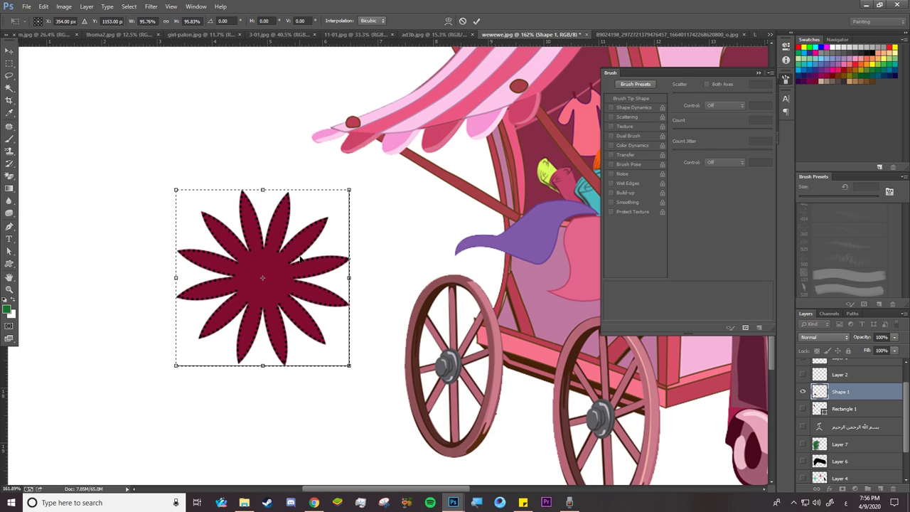
pyautogui.press('Return')
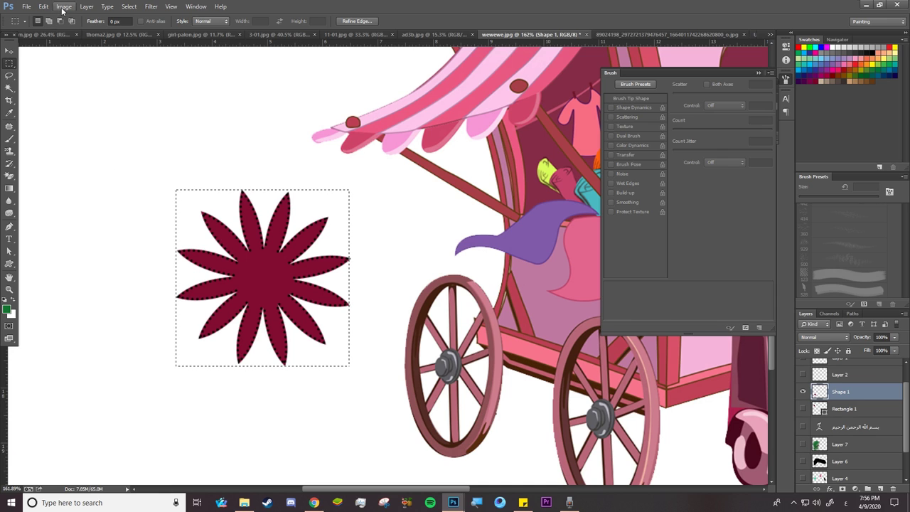
# Darken the flower to solid black with the Levels midtone slider
pyautogui.click(64, 6)
pyautogui.moveTo(78, 34)
pyautogui.click(186, 40)
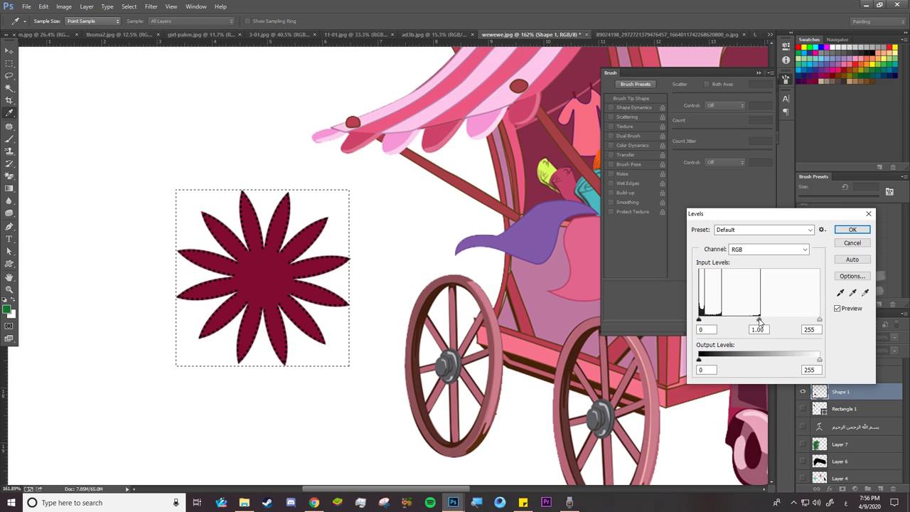
pyautogui.moveTo(759, 321); pyautogui.dragTo(818, 320)
pyautogui.click(847, 232)
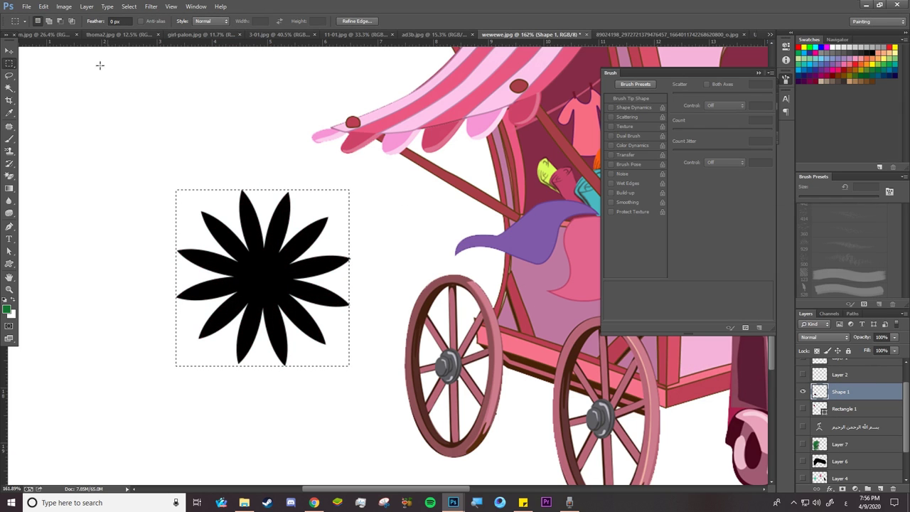
# Make Rectangle 1 the working layer
pyautogui.click(44, 6)
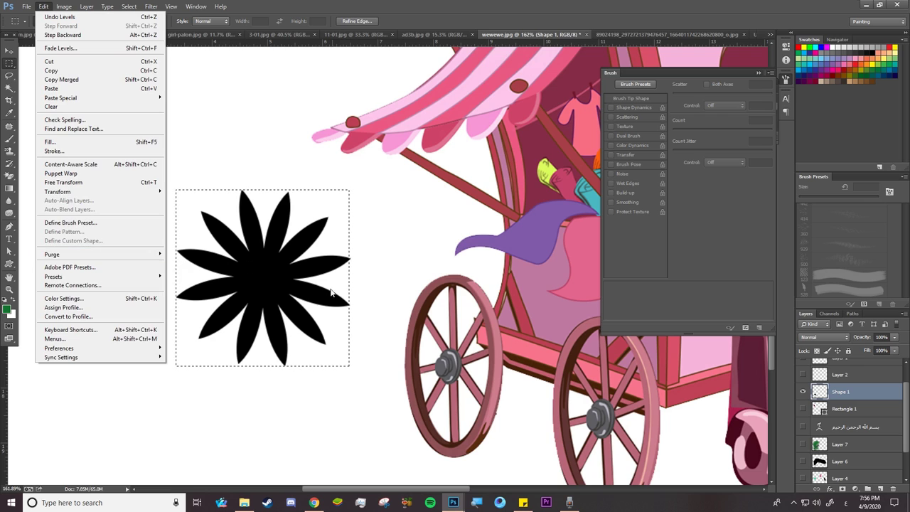
pyautogui.click(307, 282)
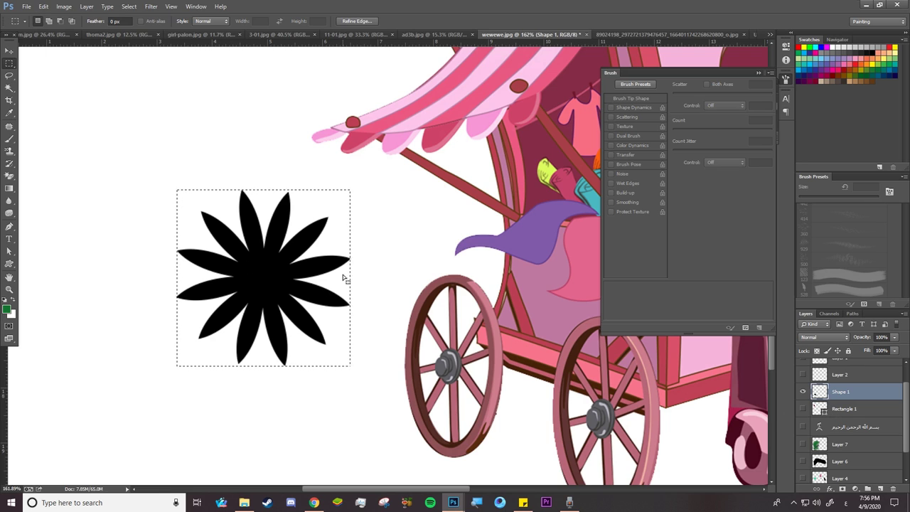
pyautogui.click(854, 409)
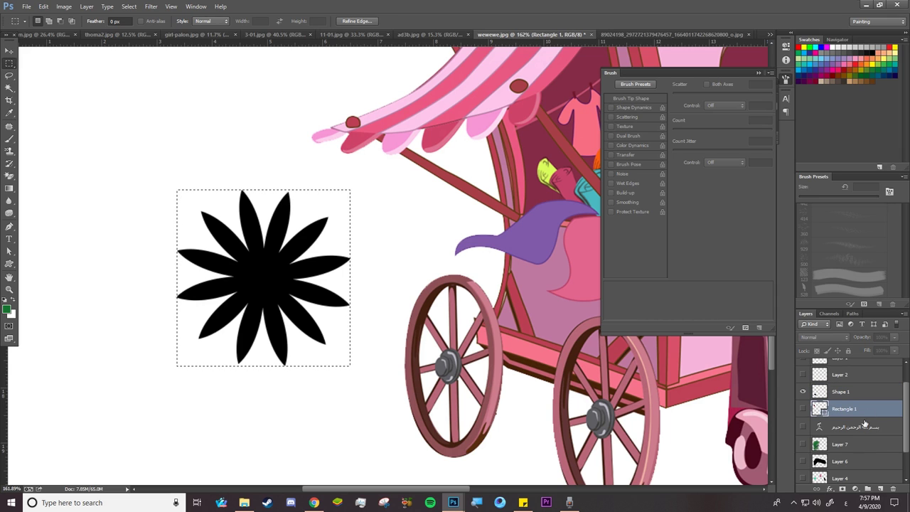
# Add a new layer above Rectangle 1, swap colours and apply an Edit > Fill
pyautogui.click(882, 490)
pyautogui.click(12, 299)
pyautogui.click(9, 113)
pyautogui.click(43, 7)
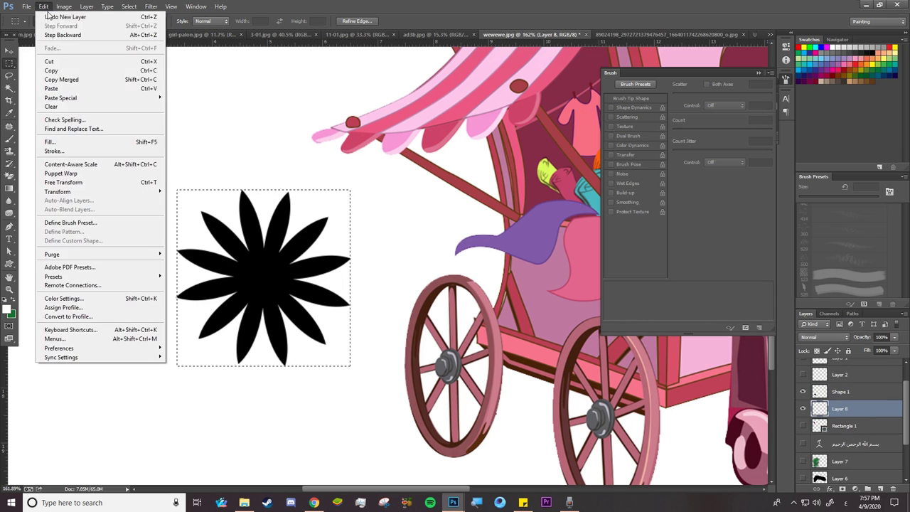
pyautogui.click(57, 140)
pyautogui.click(502, 148)
pyautogui.press('m')
pyautogui.hotkey('alt', ']')
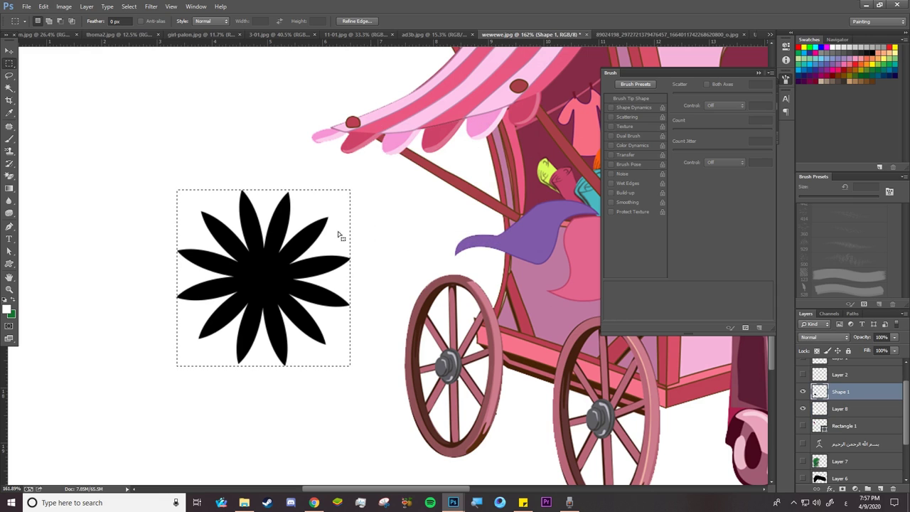
# Place a duplicate black flower to the left of the original and zoom out
pyautogui.click(43, 7)
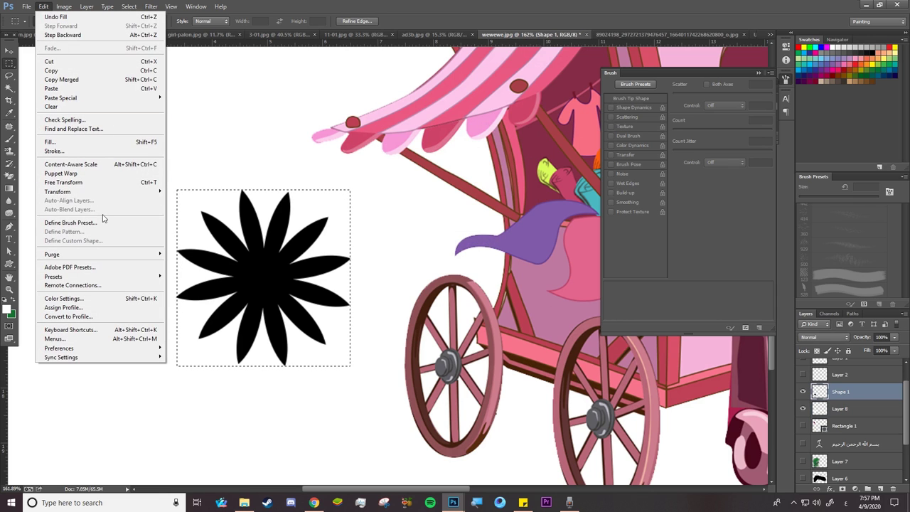
pyautogui.click(346, 214)
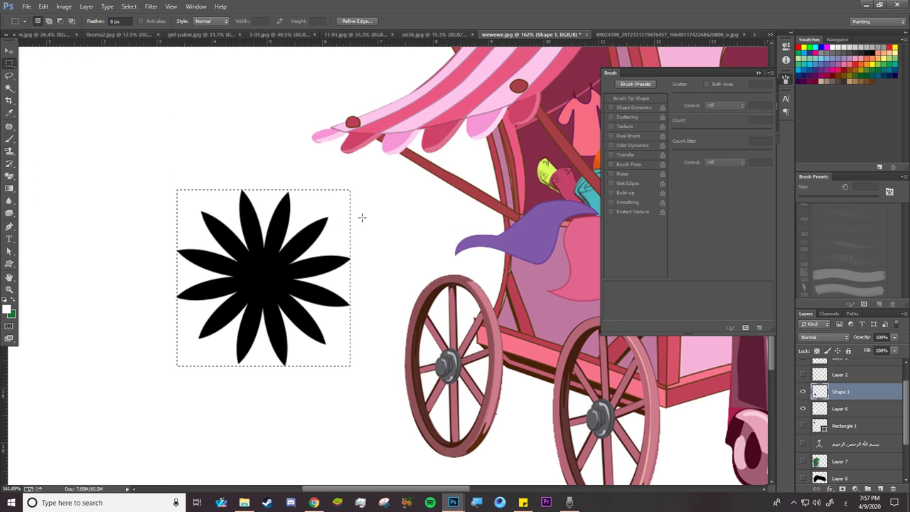
pyautogui.click(9, 52)
pyautogui.moveTo(276, 249); pyautogui.dragTo(102, 248)
pyautogui.press('z')
pyautogui.moveTo(305, 270); pyautogui.dragTo(213, 270)
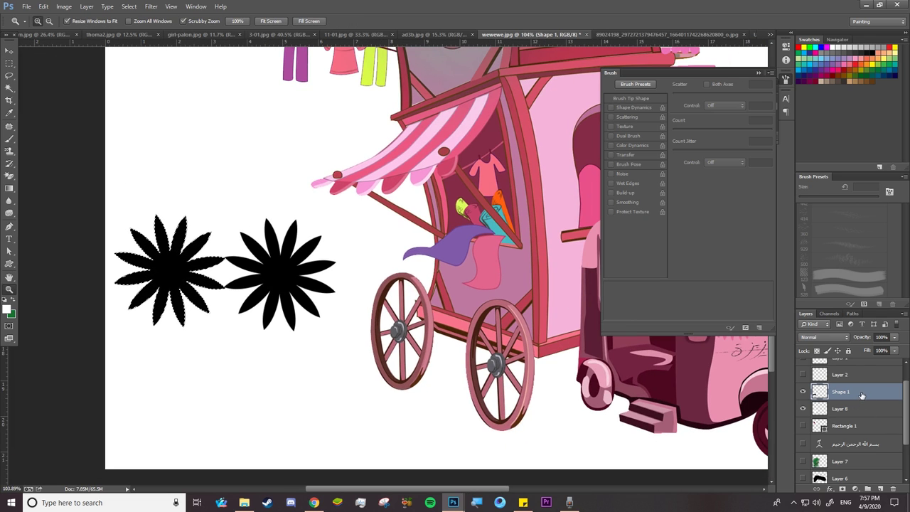
# Convert Shape 1 to a Smart Object, then rasterize it
pyautogui.rightClick(863, 391)
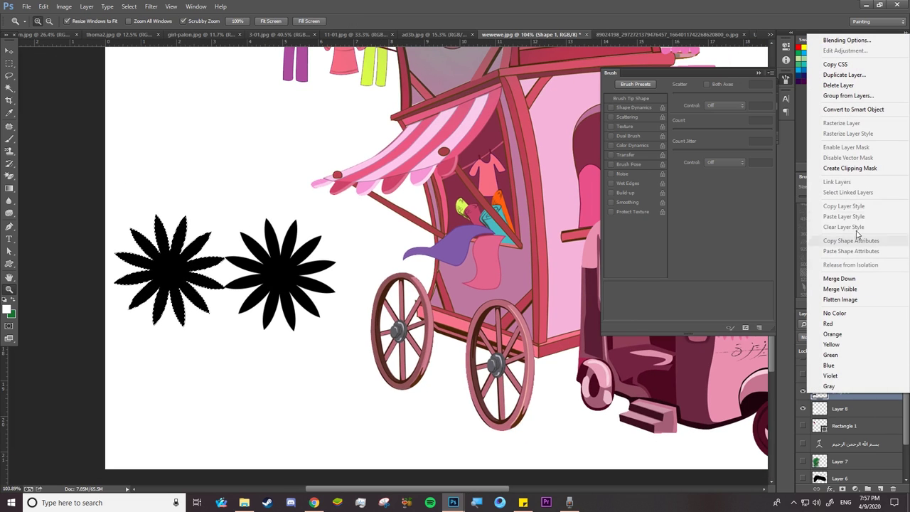
pyautogui.click(853, 110)
pyautogui.rightClick(864, 391)
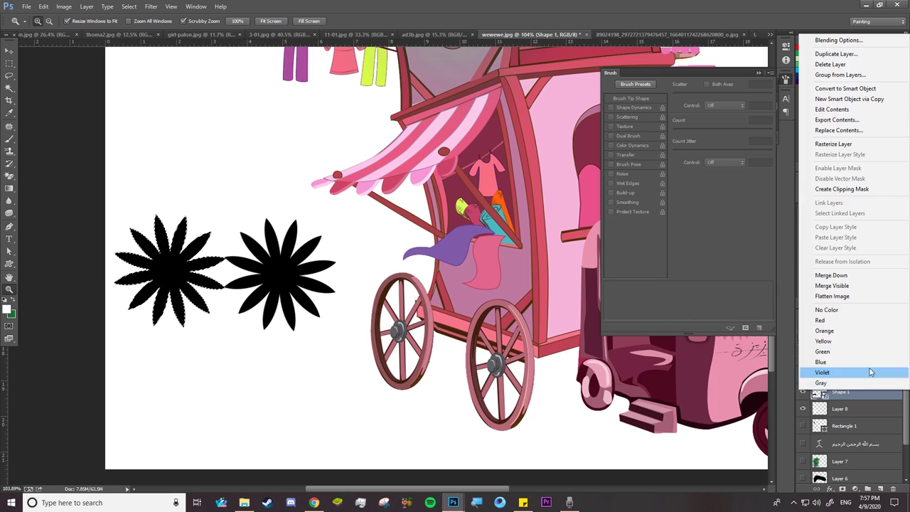
pyautogui.click(847, 143)
pyautogui.click(43, 7)
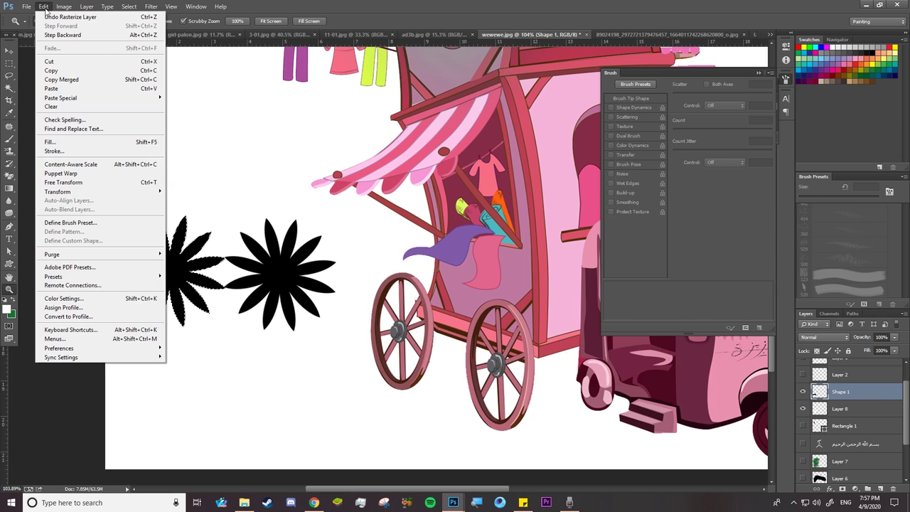
pyautogui.press('Escape')
# Marquee the left black flower and define it as a pattern named 'fg'
pyautogui.click(9, 64)
pyautogui.moveTo(113, 212); pyautogui.dragTo(225, 329)
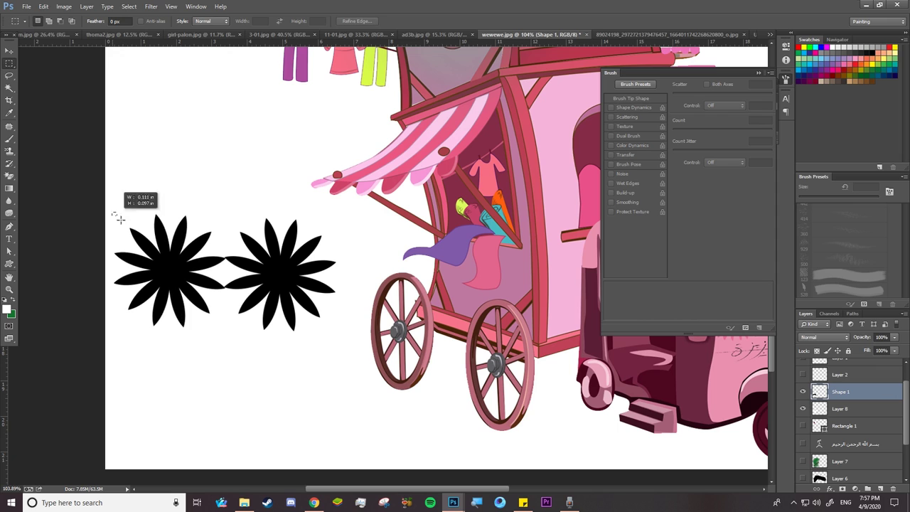
pyautogui.click(43, 6)
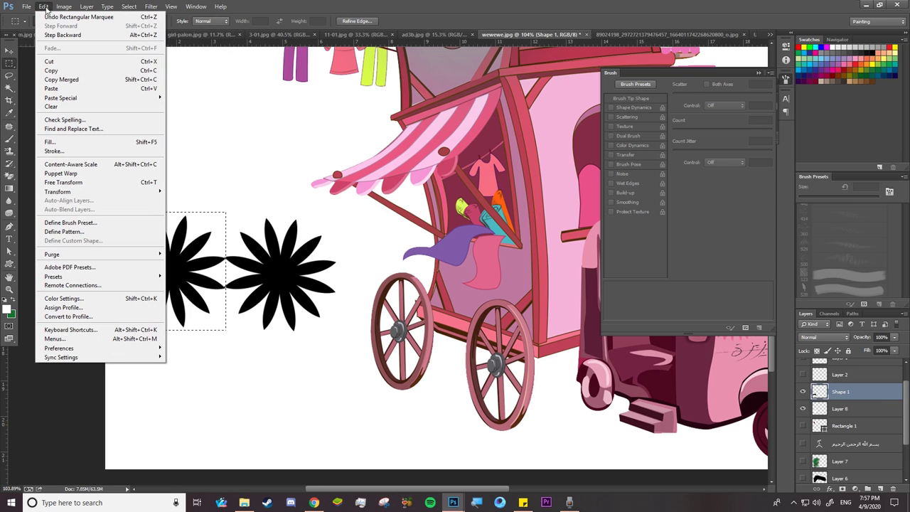
pyautogui.click(50, 13)
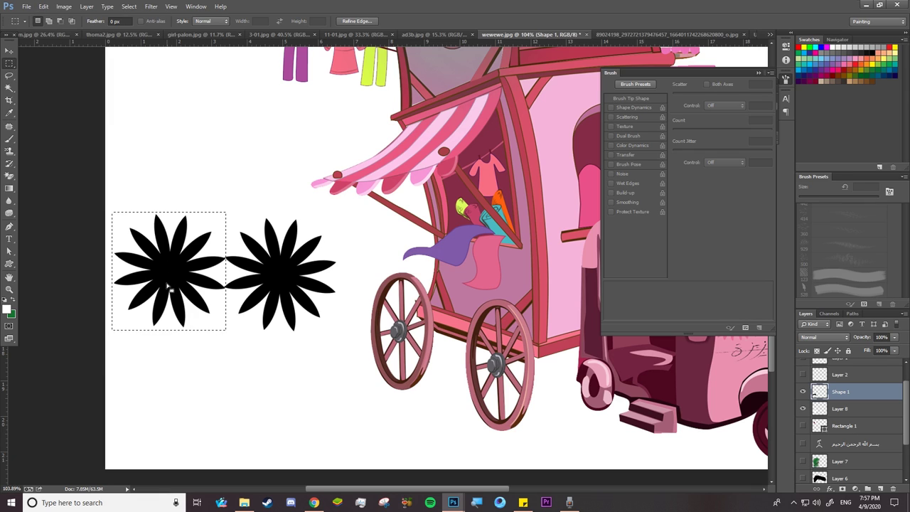
pyautogui.click(44, 7)
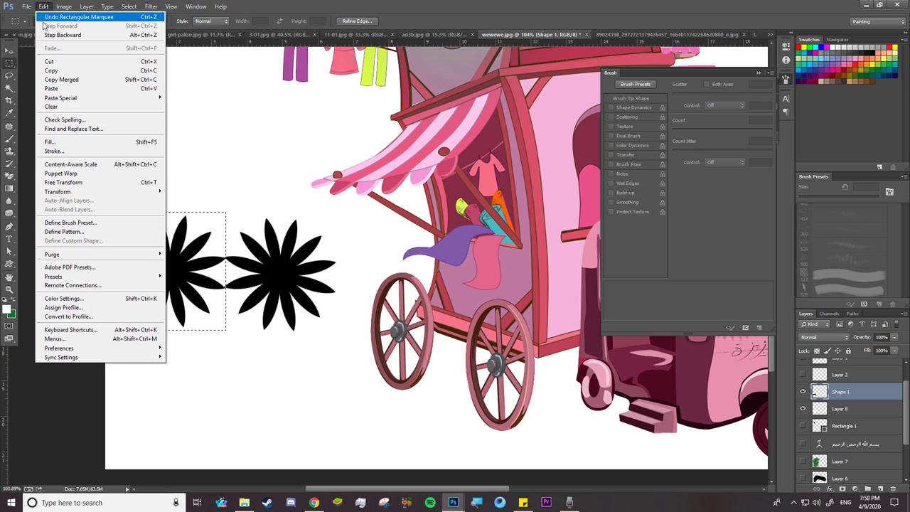
pyautogui.click(83, 234)
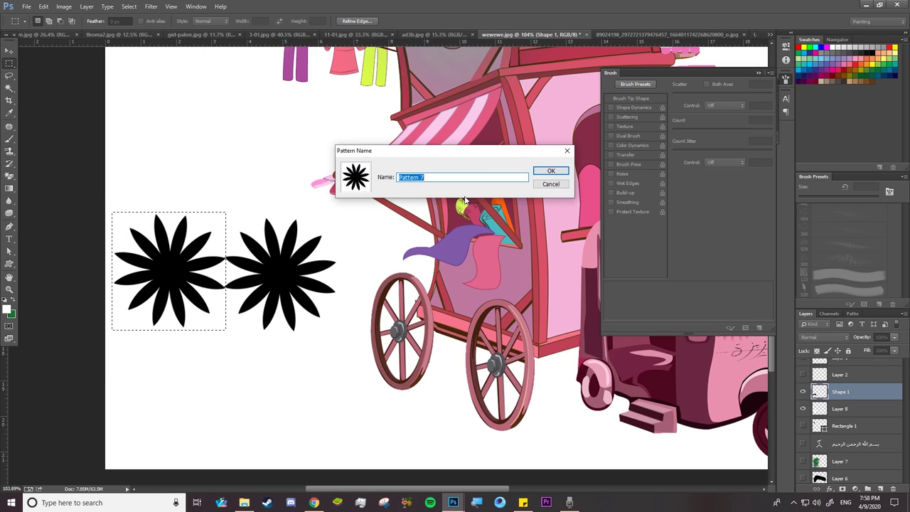
pyautogui.write('fgfgf')
pyautogui.click(548, 172)
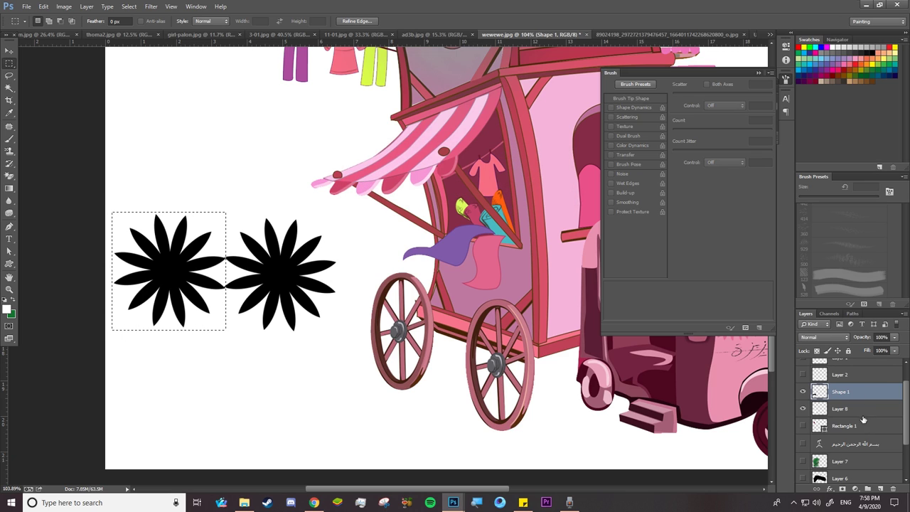
# Add a new empty layer, hide the Shape 1 flowers and clear the selection
pyautogui.click(882, 489)
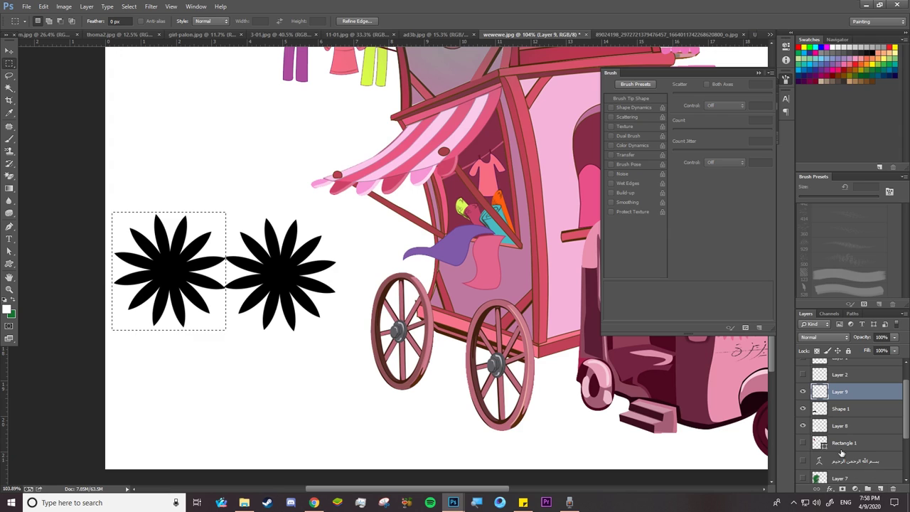
pyautogui.click(803, 409)
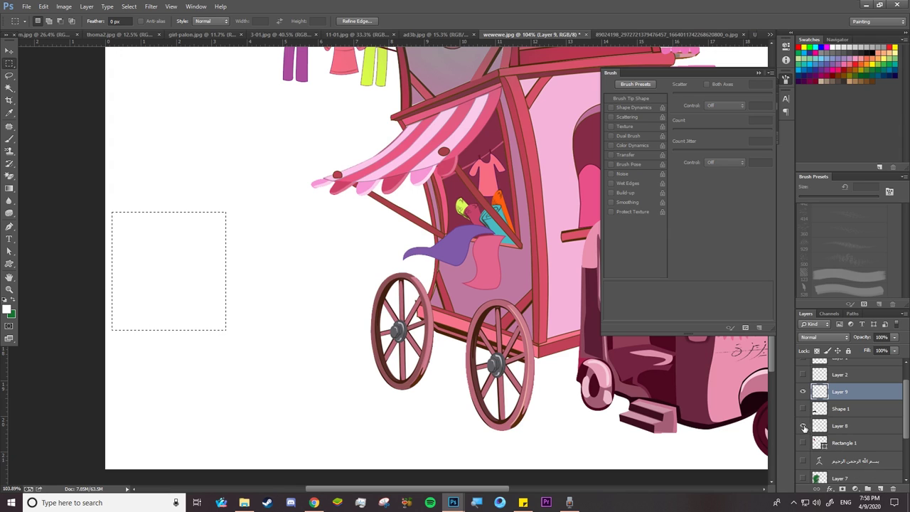
pyautogui.click(195, 228)
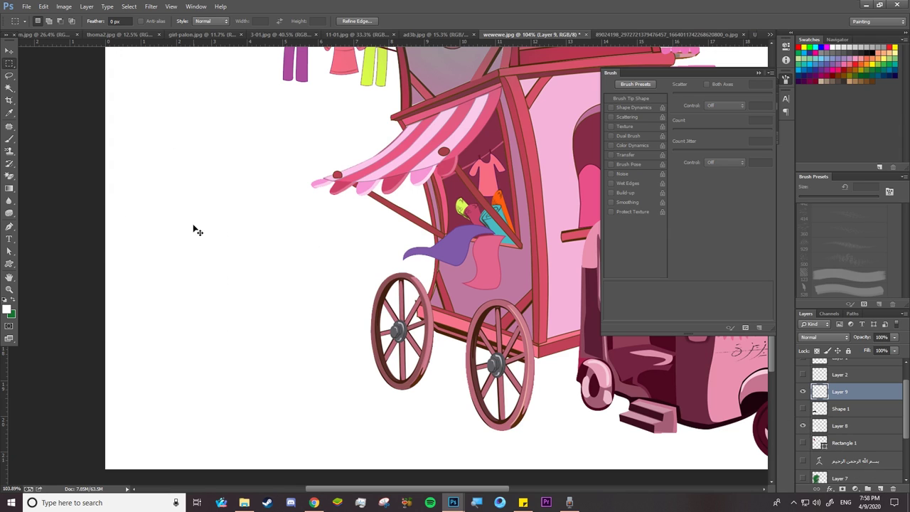
# Paint Bucket–fill Layer 9 with the black flower pattern as a repeating tile
pyautogui.click(16, 138)
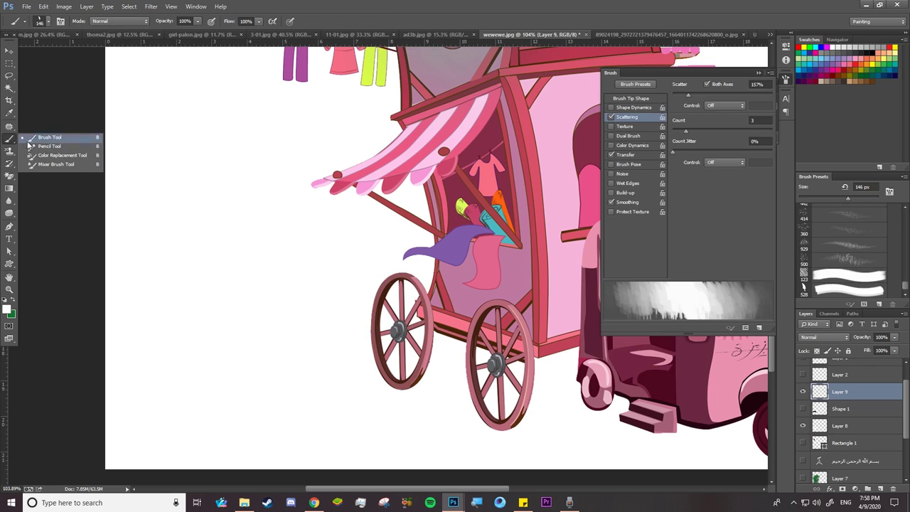
pyautogui.click(10, 188)
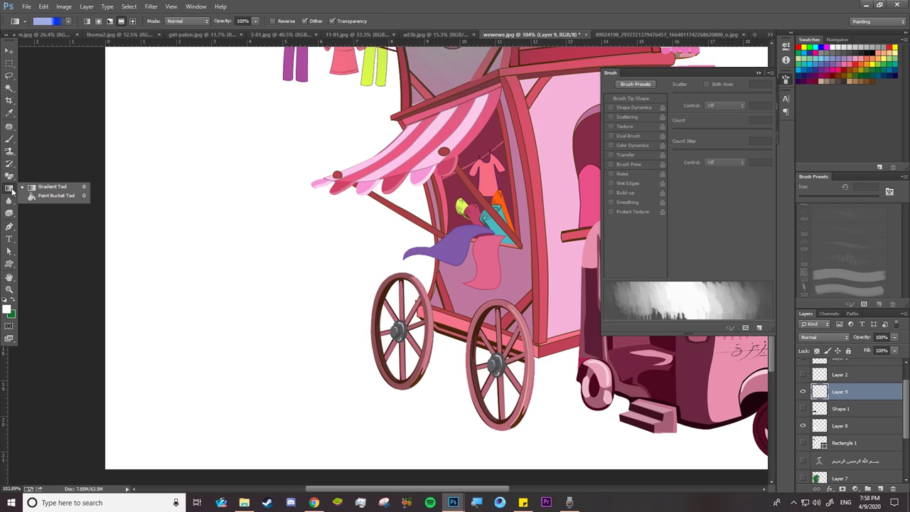
pyautogui.click(47, 197)
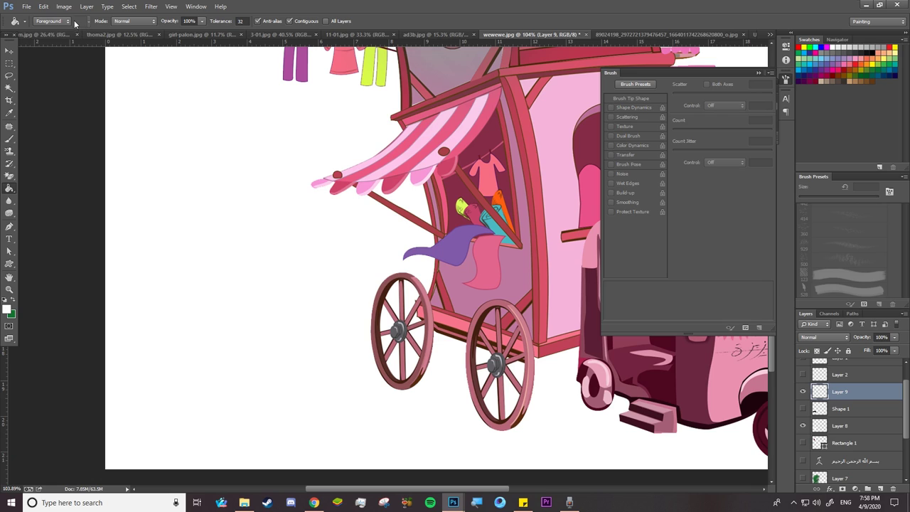
pyautogui.click(63, 23)
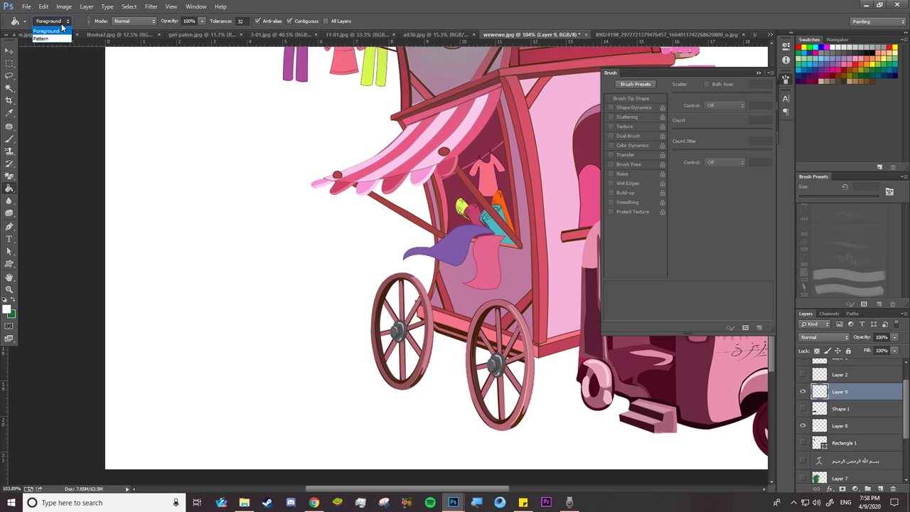
pyautogui.click(40, 38)
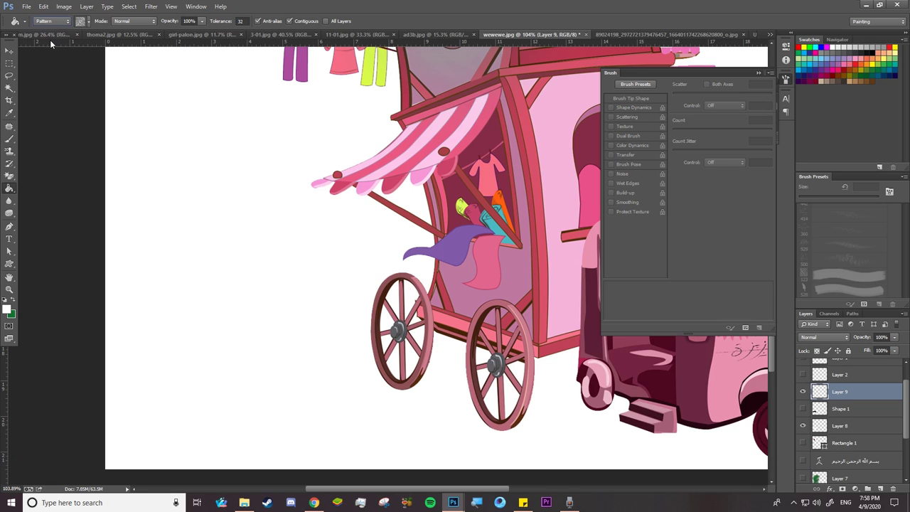
pyautogui.click(83, 24)
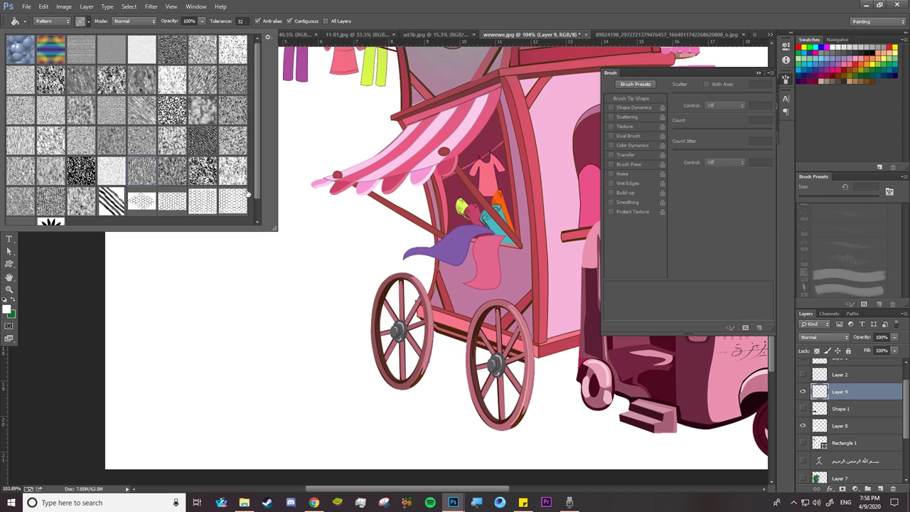
pyautogui.scroll(-1, 254, 189)
pyautogui.click(55, 214)
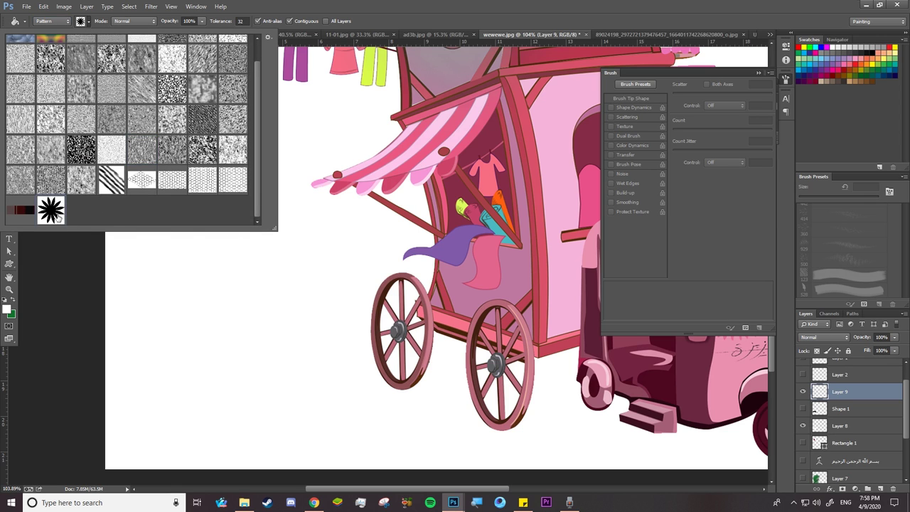
pyautogui.click(227, 313)
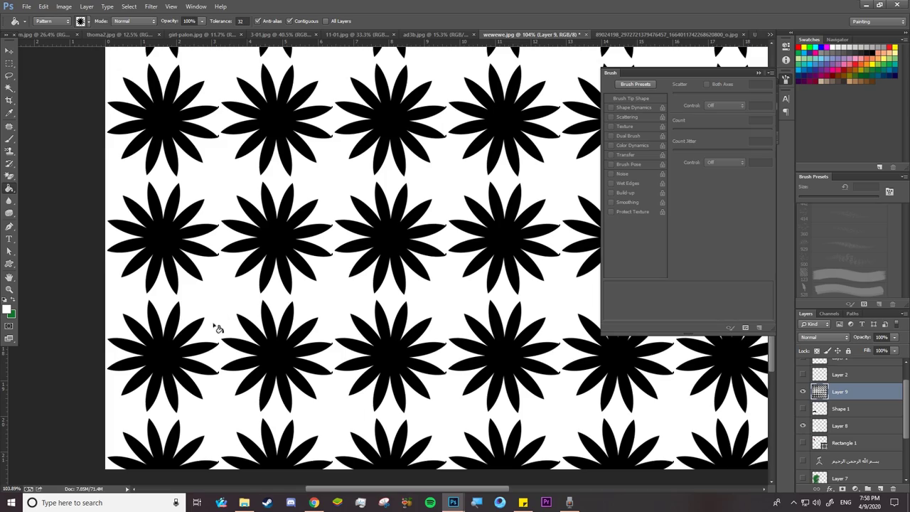
# Hide Layer 9's flower-pattern fill to reveal the pink house and rickshaw illustration
pyautogui.press('z')
pyautogui.moveTo(391, 294); pyautogui.dragTo(354, 292)
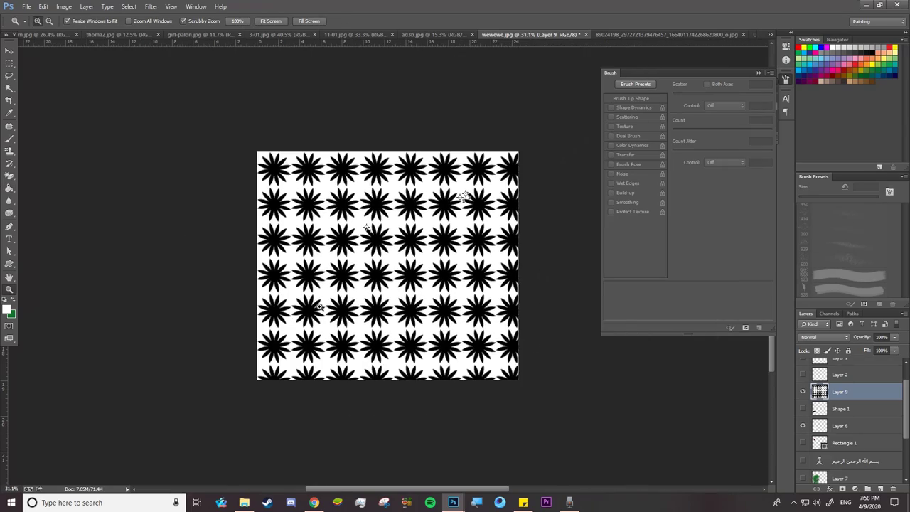
pyautogui.moveTo(381, 224)
pyautogui.mouseDown()
pyautogui.moveTo(401, 310)
pyautogui.moveTo(392, 308)
pyautogui.mouseUp()
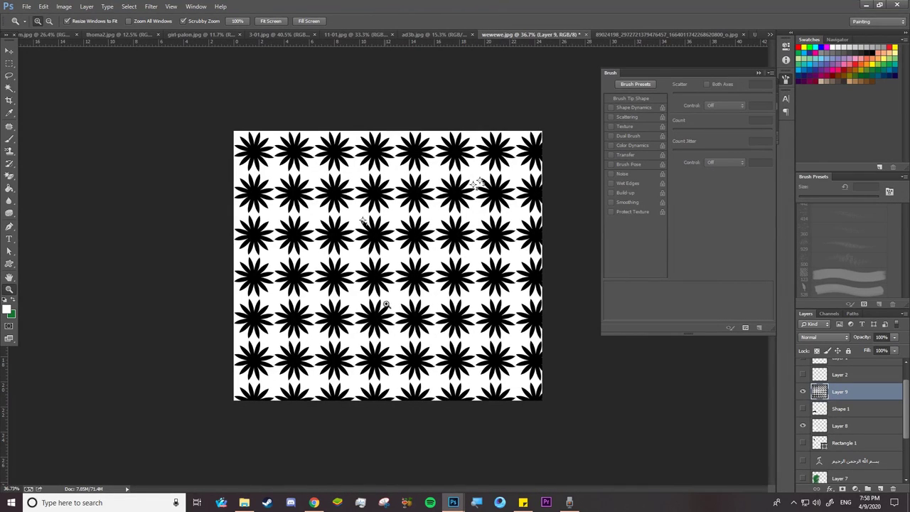
pyautogui.click(803, 392)
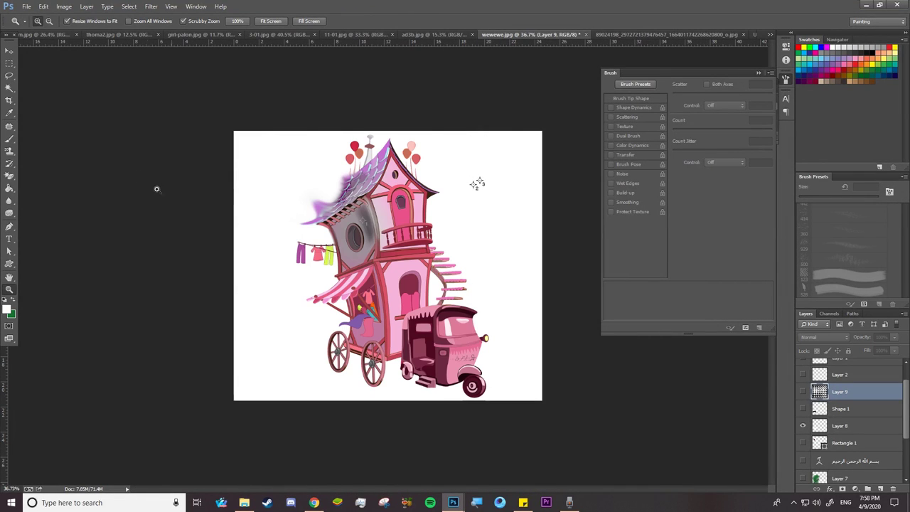
pyautogui.click(43, 6)
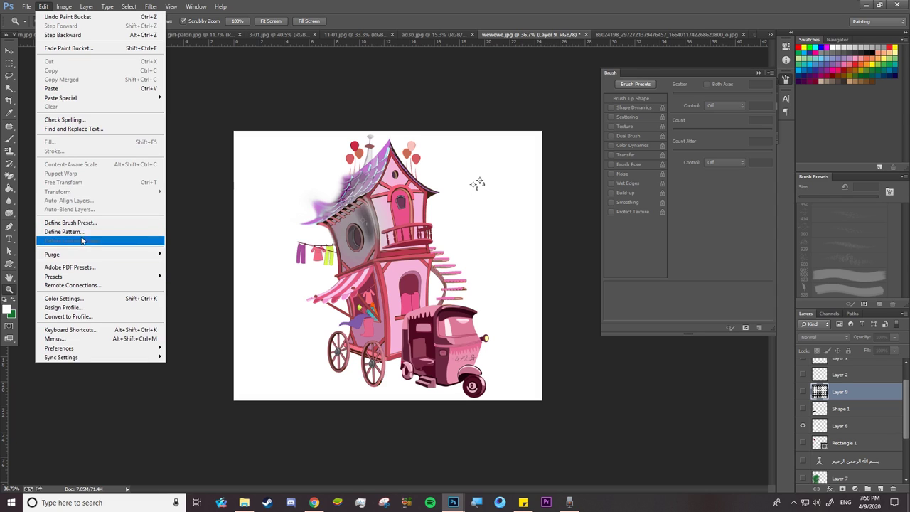
pyautogui.click(197, 114)
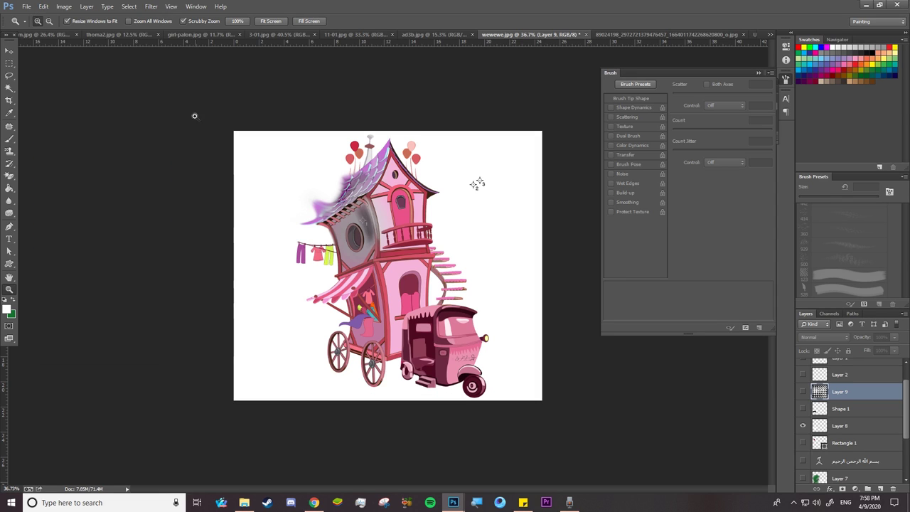